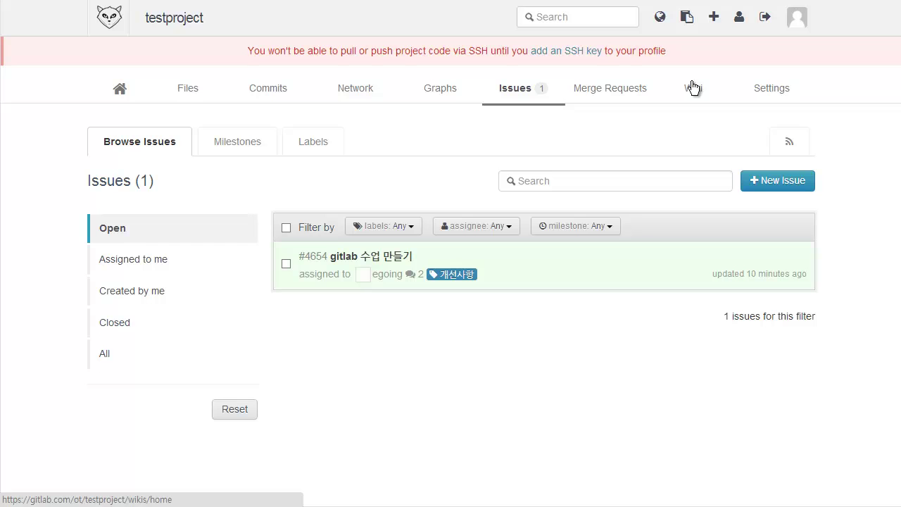
Start a new issue with the subject "버그 수정", assign it to yourself, and add the label 개선사항.
click(779, 190)
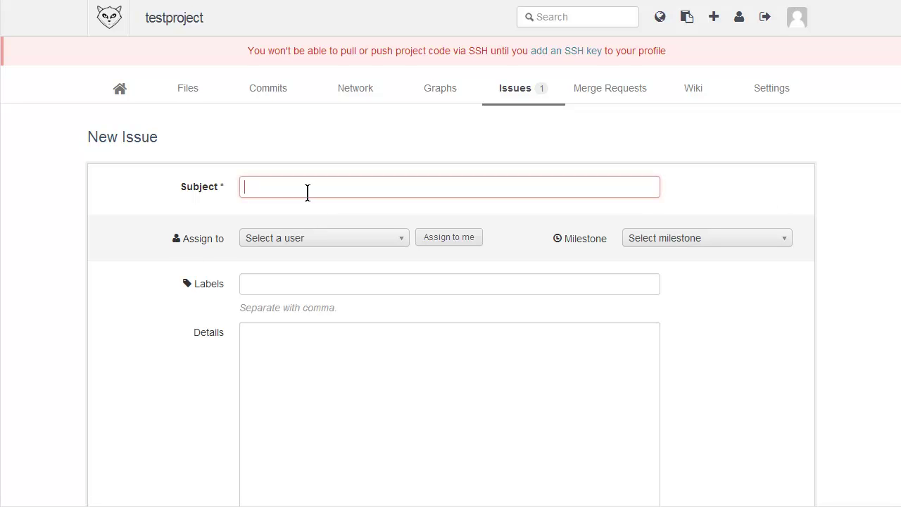
text(q)
text(버그 )
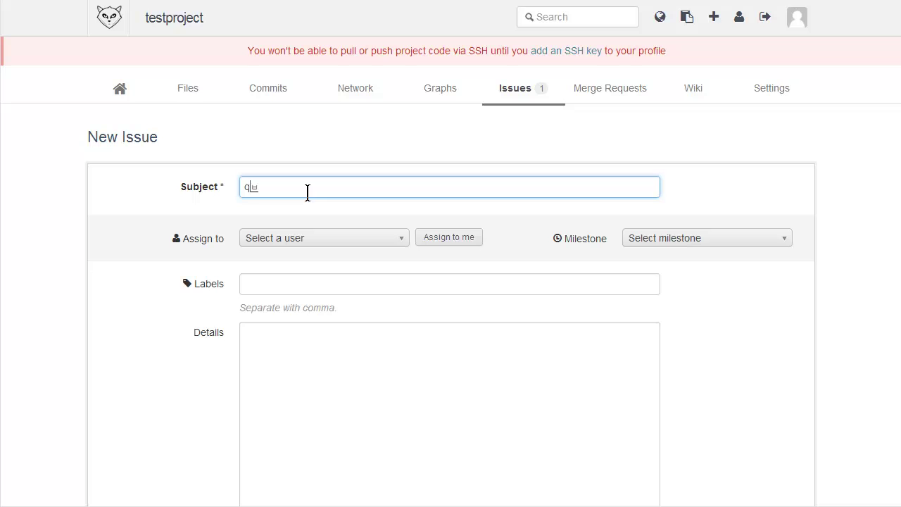
text(수정)
click(449, 238)
click(430, 284)
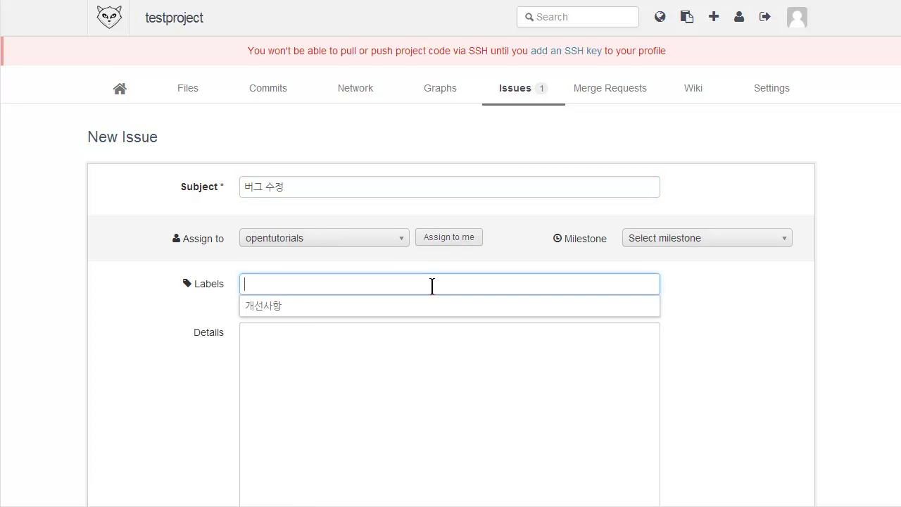
click(314, 305)
Enter 버그1, 버그2 and 버그3 on separate lines as the issue details and submit the new issue.
click(370, 451)
scroll(372, 451, down, 2)
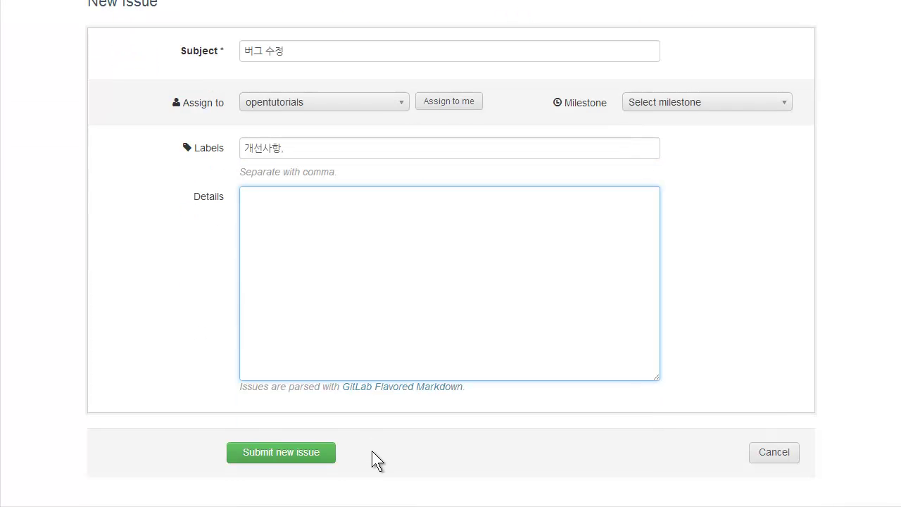
scroll(243, 239, up, 1)
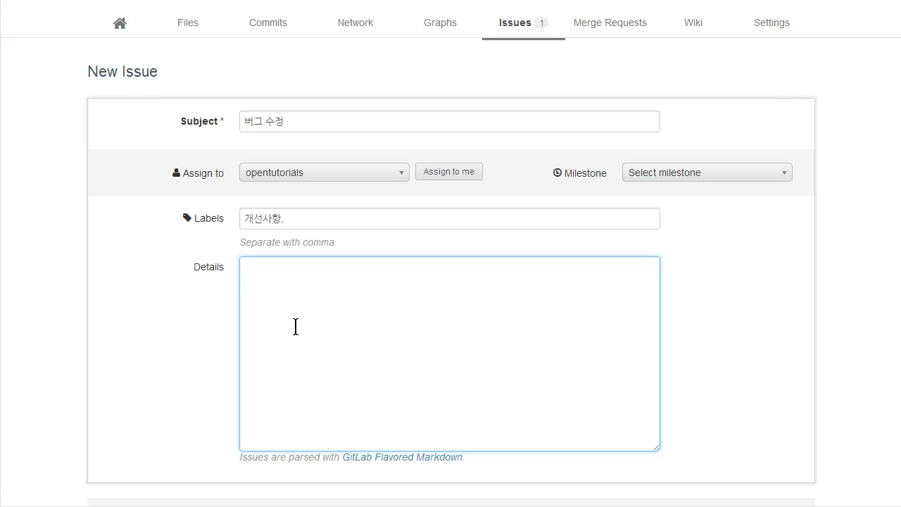
scroll(296, 326, down, 1)
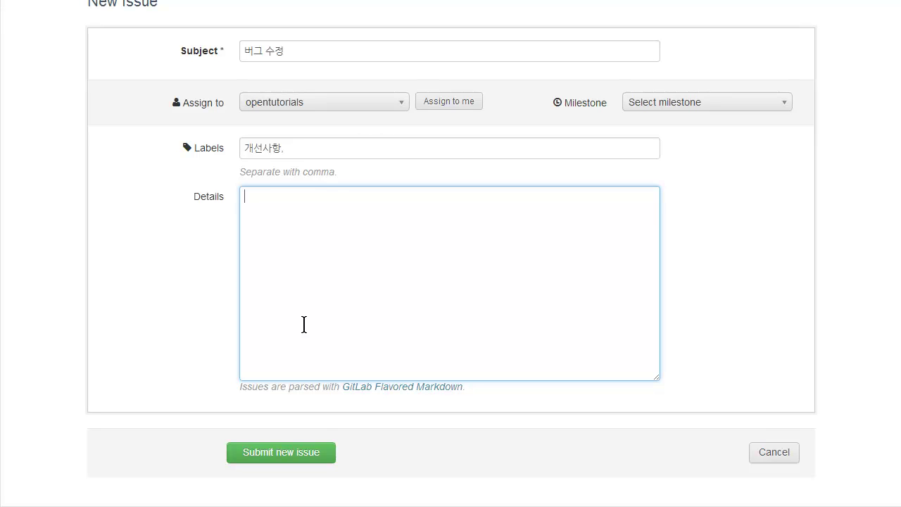
text(ㅂ)
key(BackSpace)
text(버그1)
key(Return)
text(버그2)
key(Return)
text(버그3)
click(296, 461)
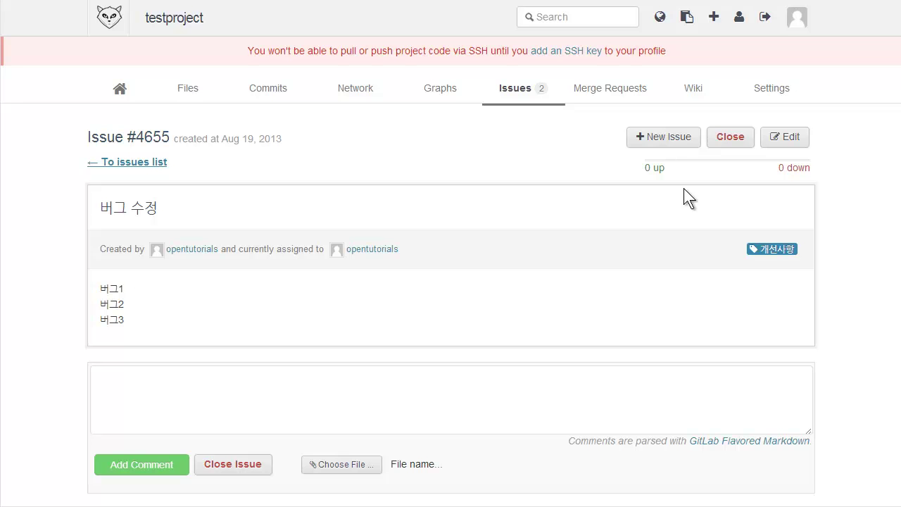
Open the 버그 수정 issue for editing and place the cursor in its details text.
click(803, 141)
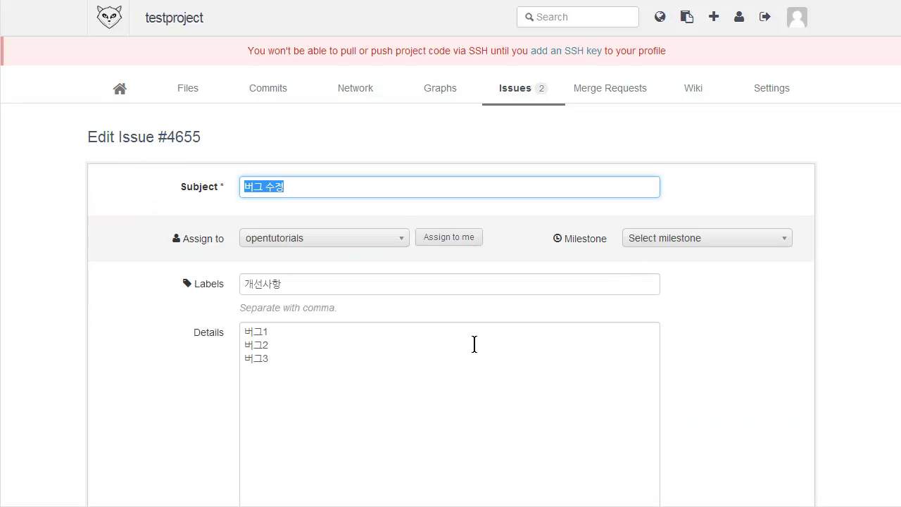
click(475, 344)
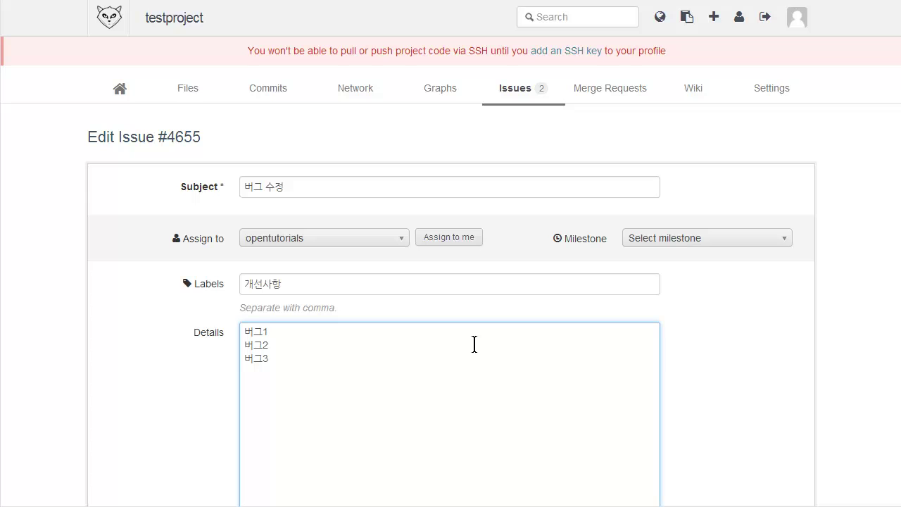
text(#)
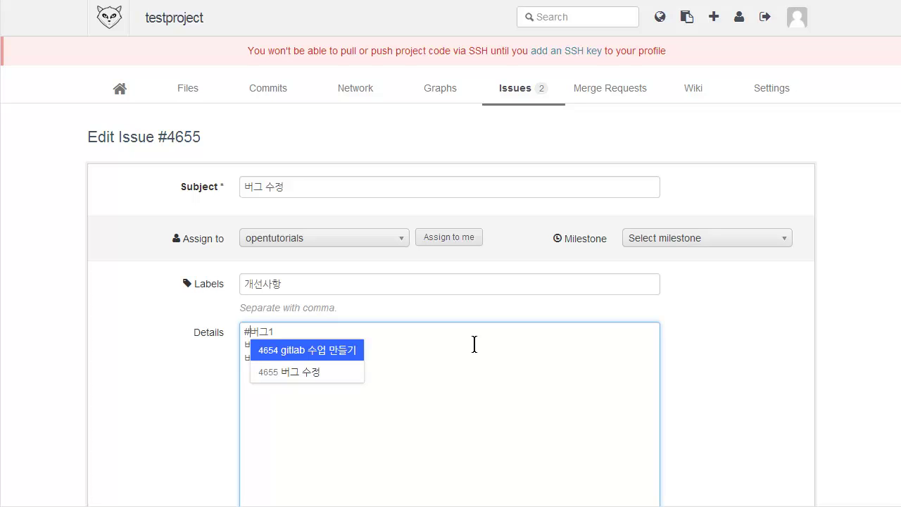
key(Down)
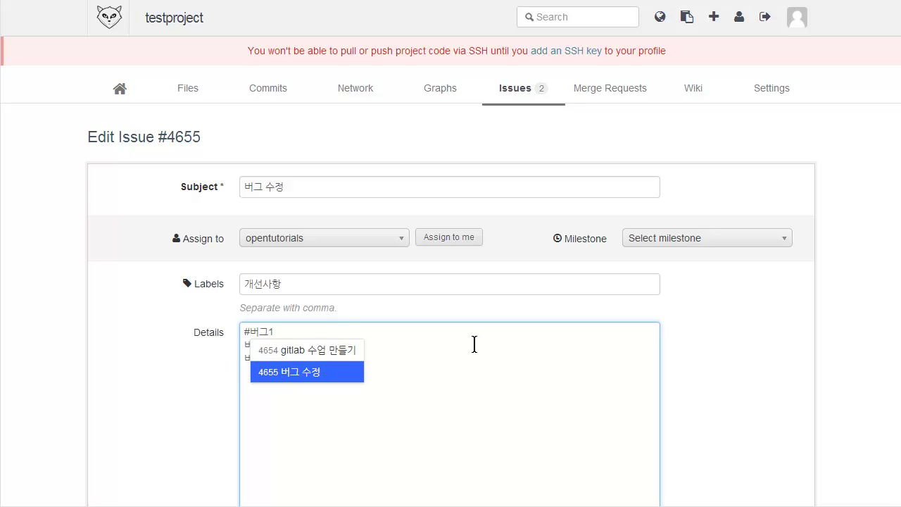
key(Escape)
click(356, 328)
key(Delete)
Put an asterisk directly before each of the three bug lines in the issue details and save the changes.
text(*)
key(Down)
text(*버그1 )
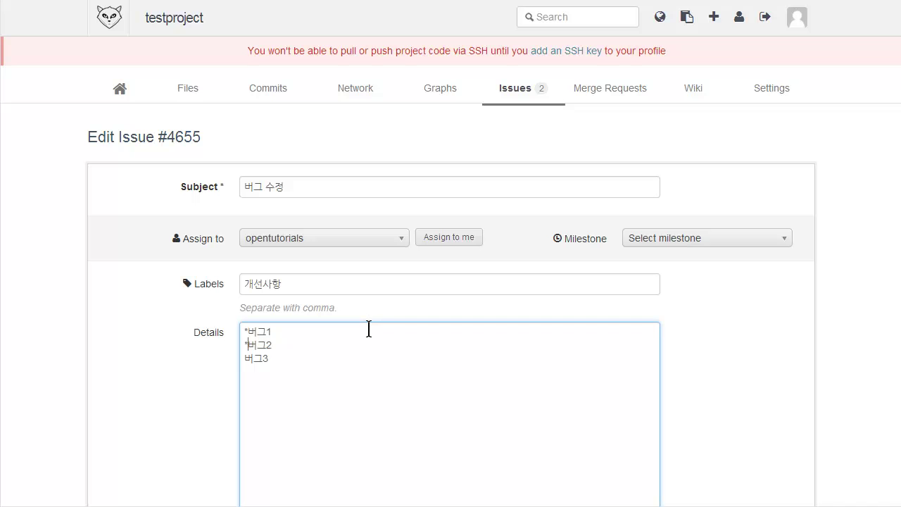
text(*)
scroll(368, 329, down, 2)
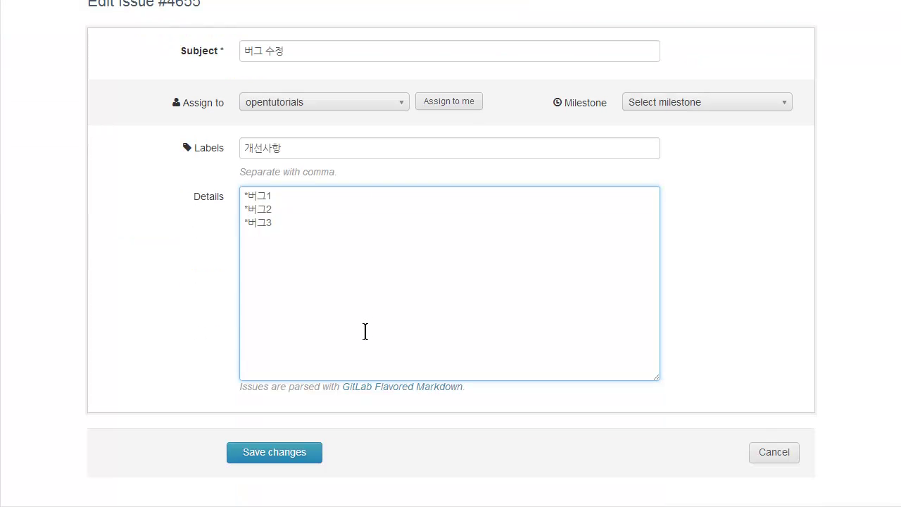
click(307, 453)
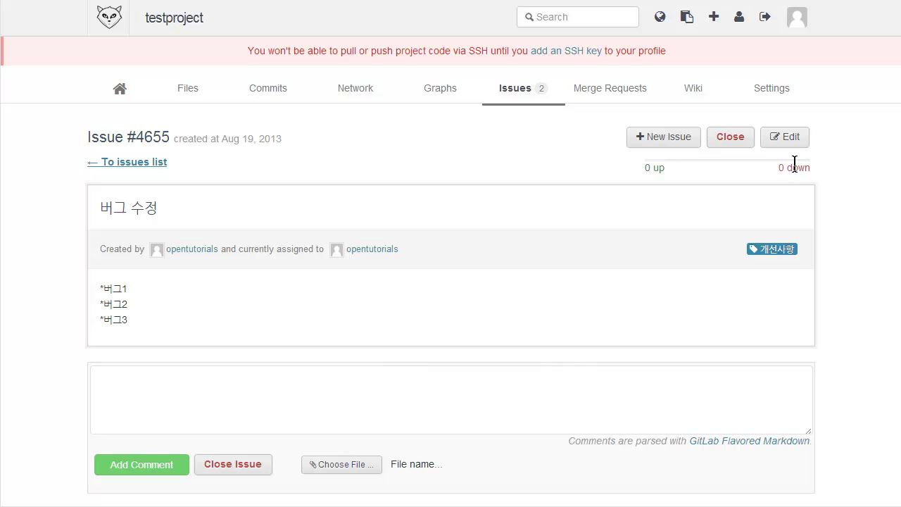
Edit the issue details to add a space after each line's asterisk, making a Markdown bullet list, and save.
click(785, 136)
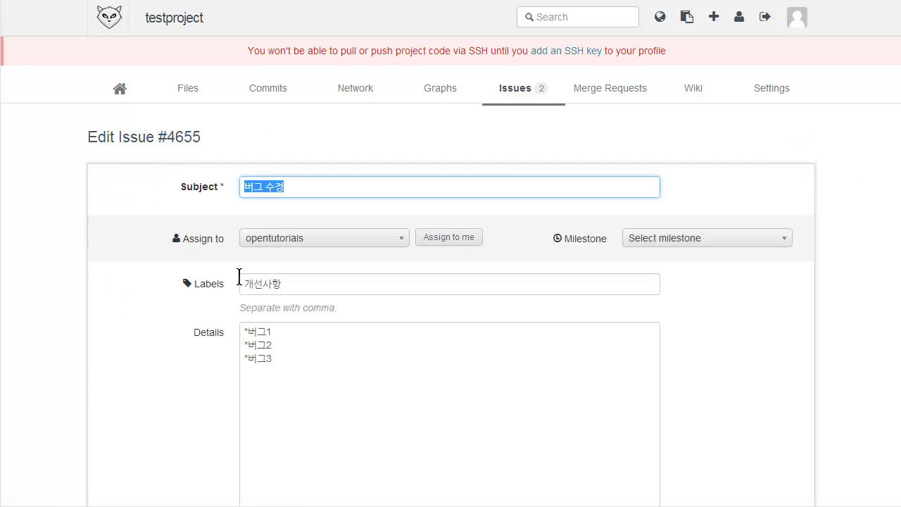
click(251, 341)
click(249, 346)
click(248, 359)
scroll(268, 381, down, 2)
click(271, 458)
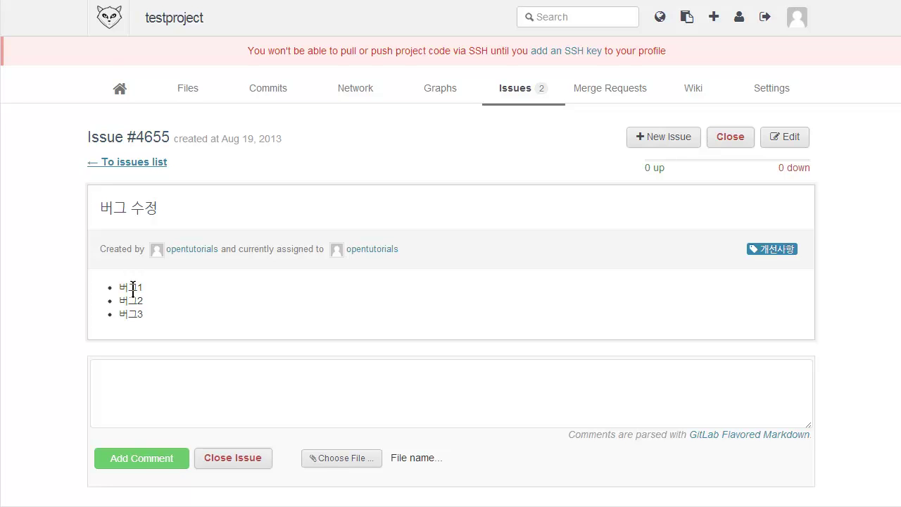
Edit the issue details to replace each line's asterisk with "1.", making a Markdown numbered list, and save.
click(804, 142)
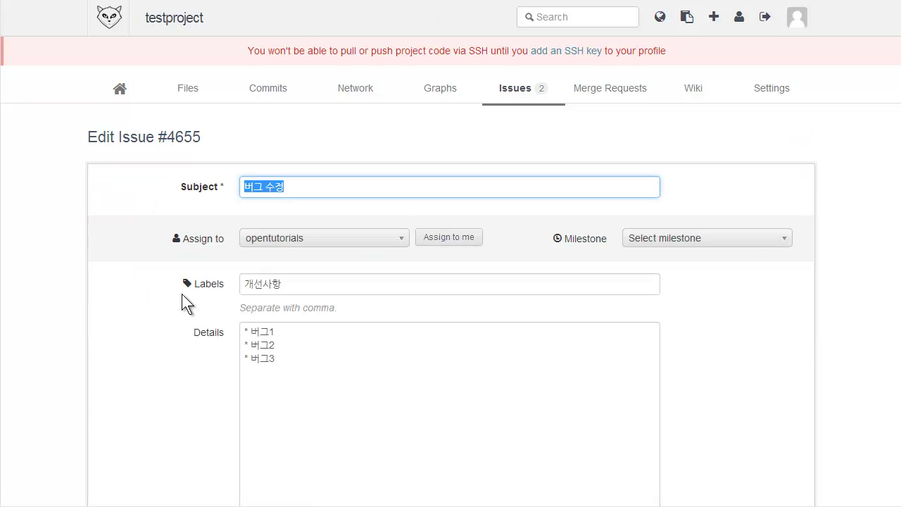
click(250, 344)
key(ctrl+Home)
key(shift+Right)
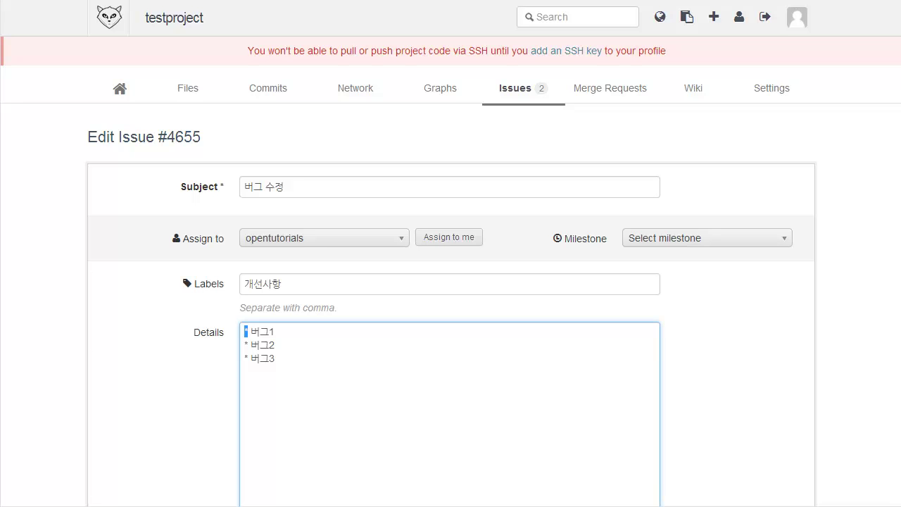
text(1.)
key(Down)
key(BackSpace)
text(1.)
key(Down)
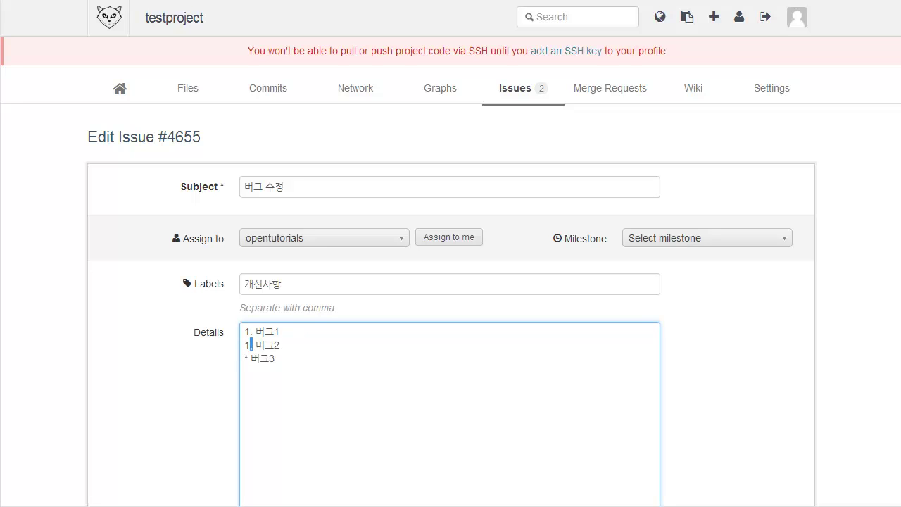
key(Down)
text(1.)
scroll(736, 264, down, 2)
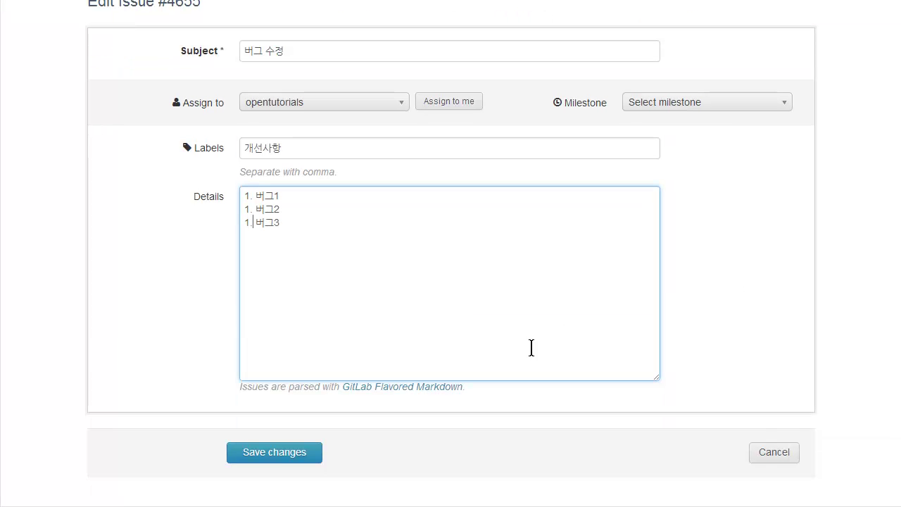
click(279, 451)
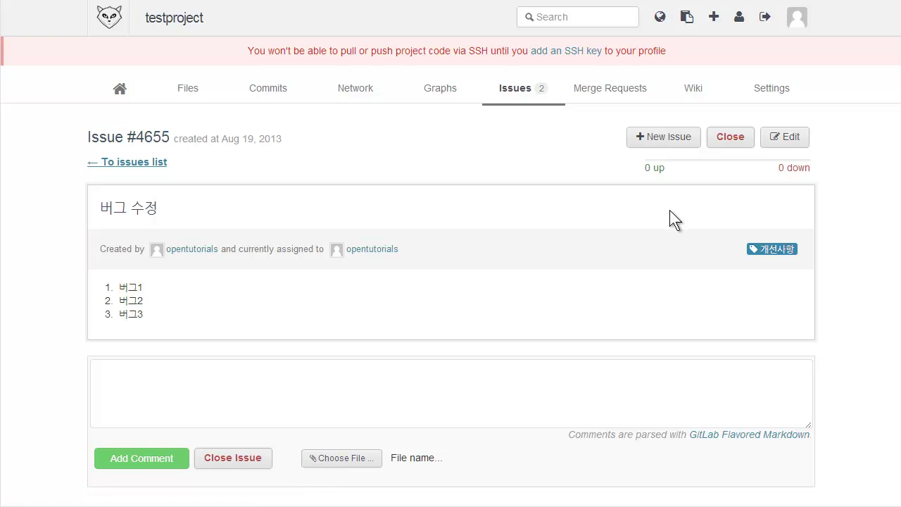
Reopen the issue for editing and look through the GitLab Flavored Markdown help page linked from its details field.
click(805, 135)
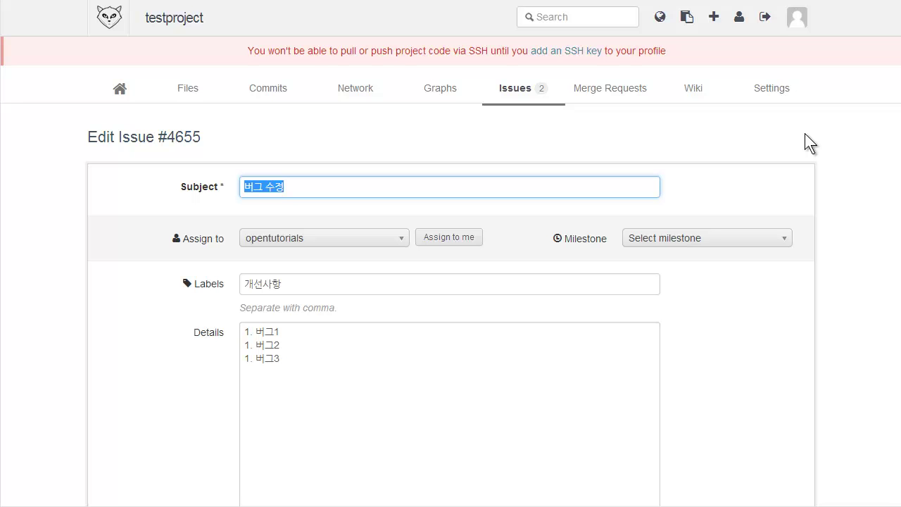
scroll(805, 134, down, 2)
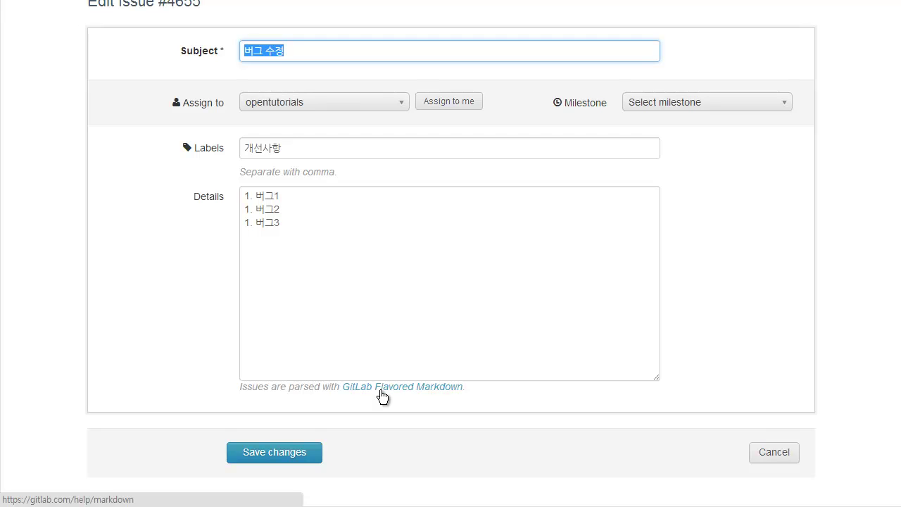
click(477, 376)
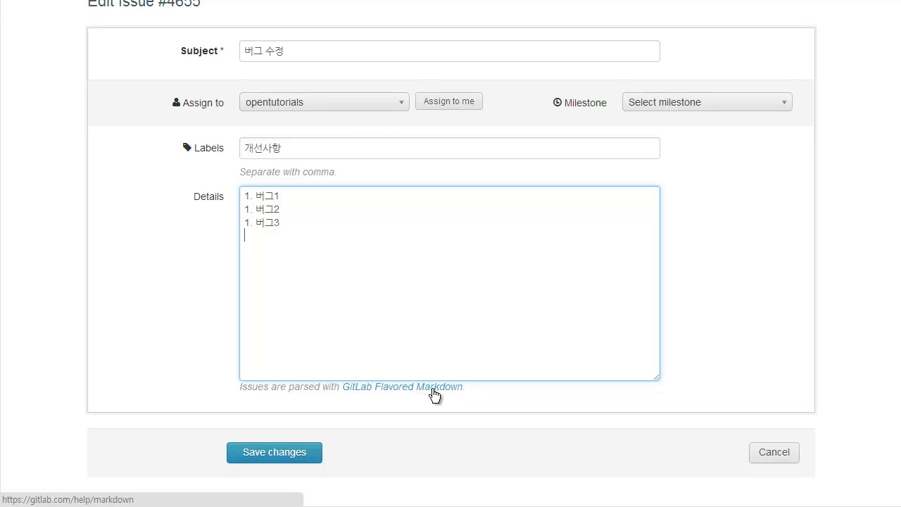
click(372, 391)
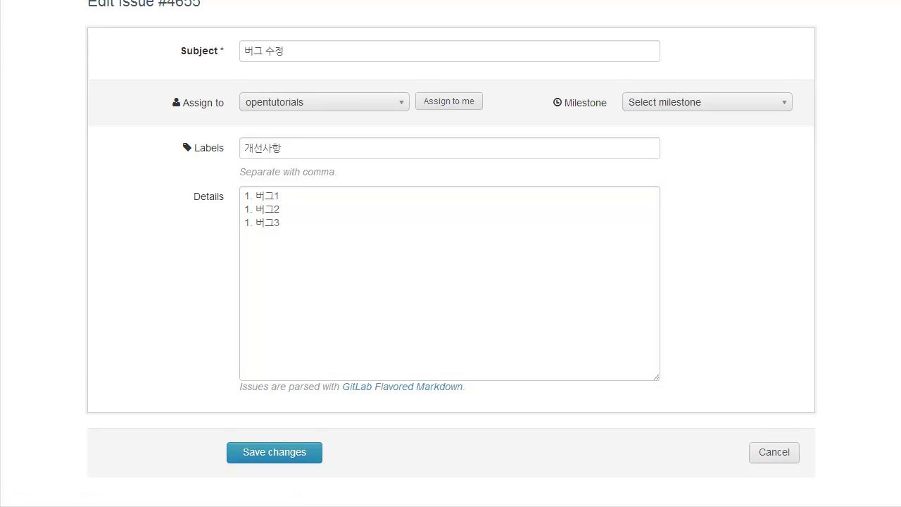
scroll(430, 205, down, 6)
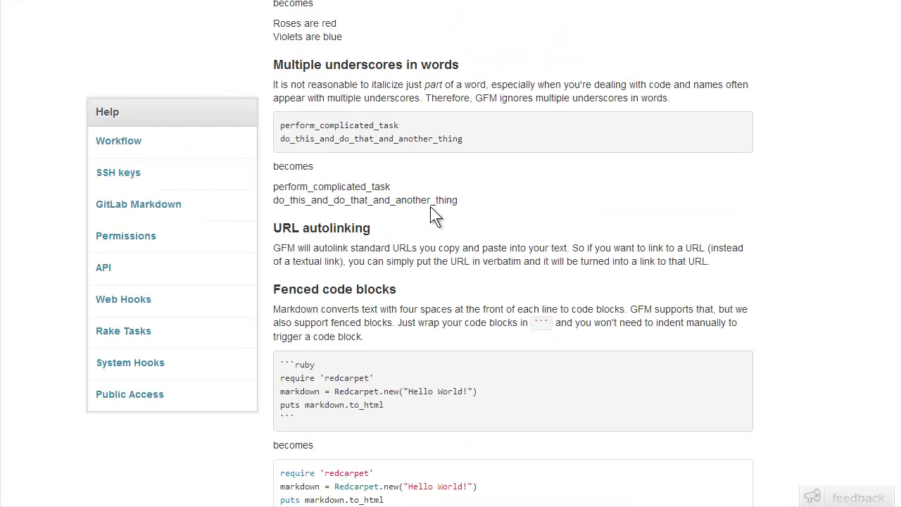
scroll(431, 205, up, 4)
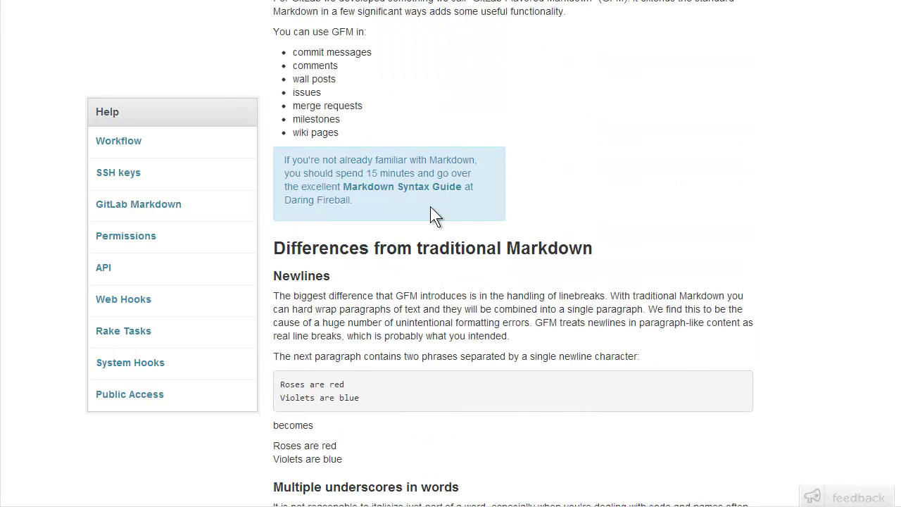
scroll(433, 215, up, 2)
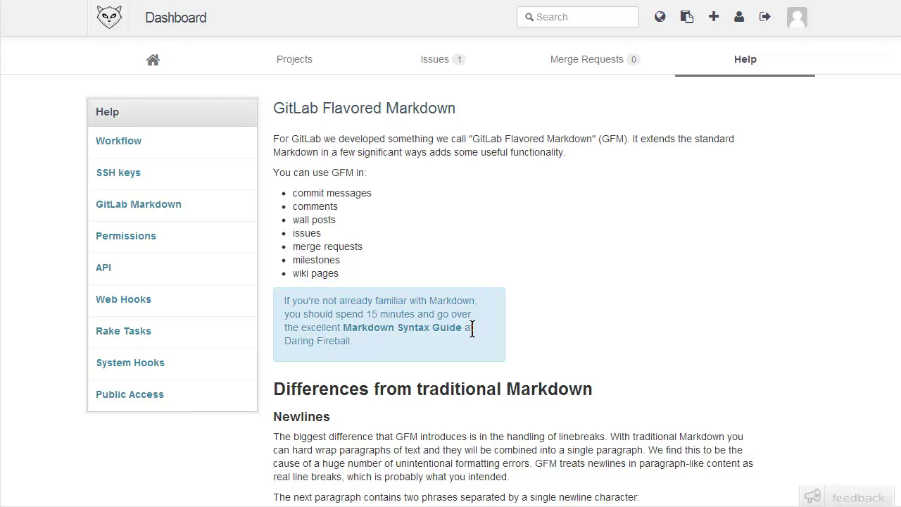
Open the Markdown Syntax Guide from the help page, browse its table of contents and sections, and close it.
click(397, 329)
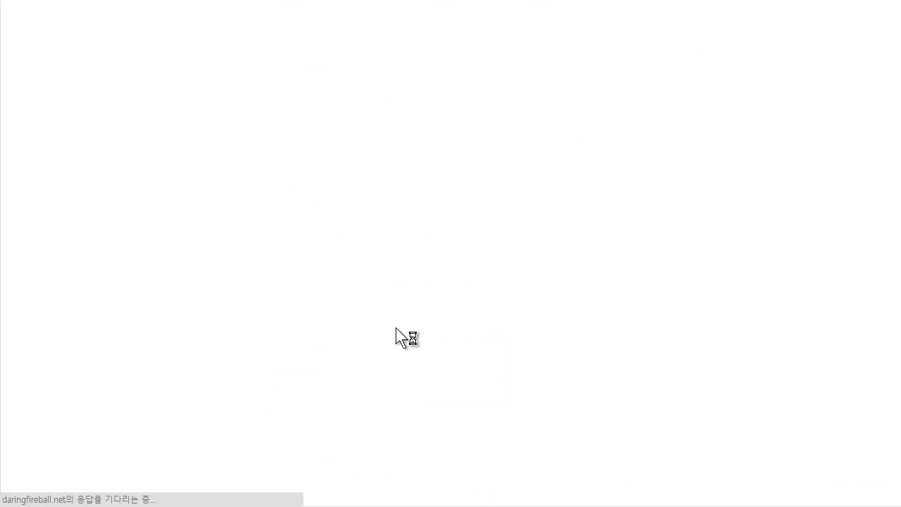
scroll(426, 303, down, 3)
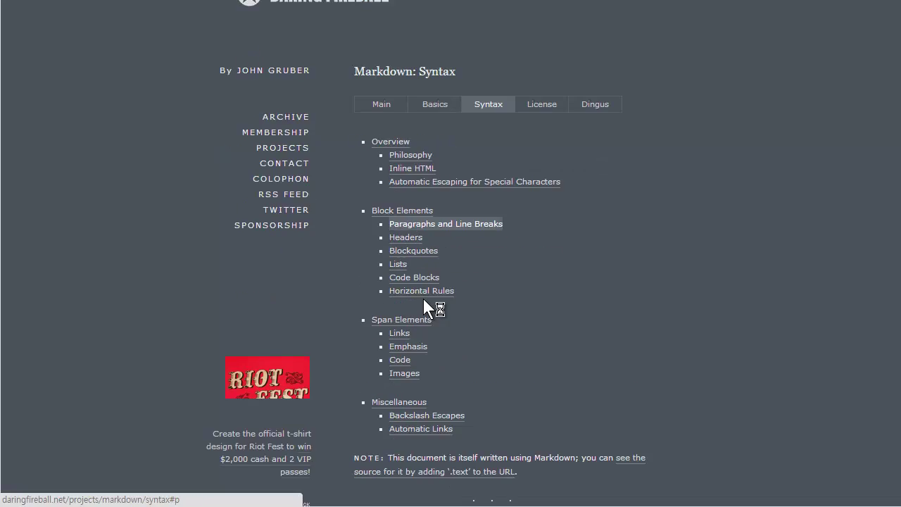
scroll(424, 299, up, 4)
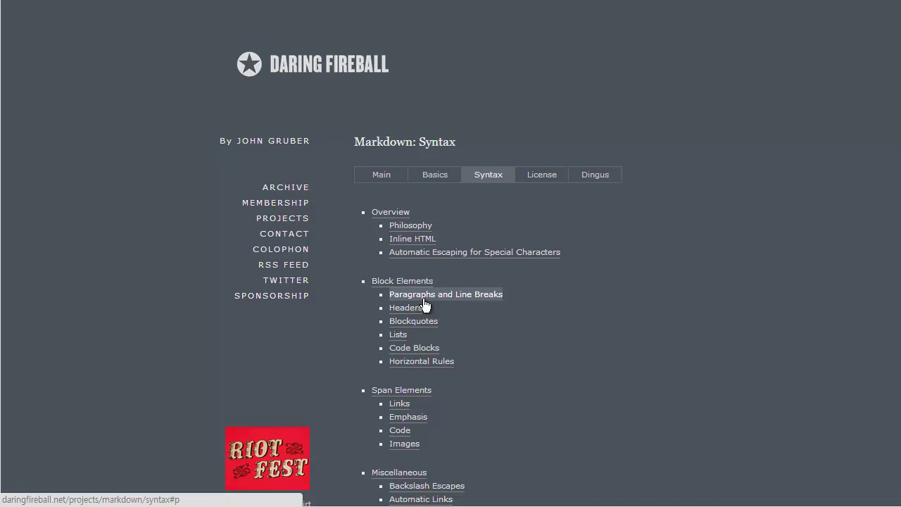
scroll(455, 237, down, 10)
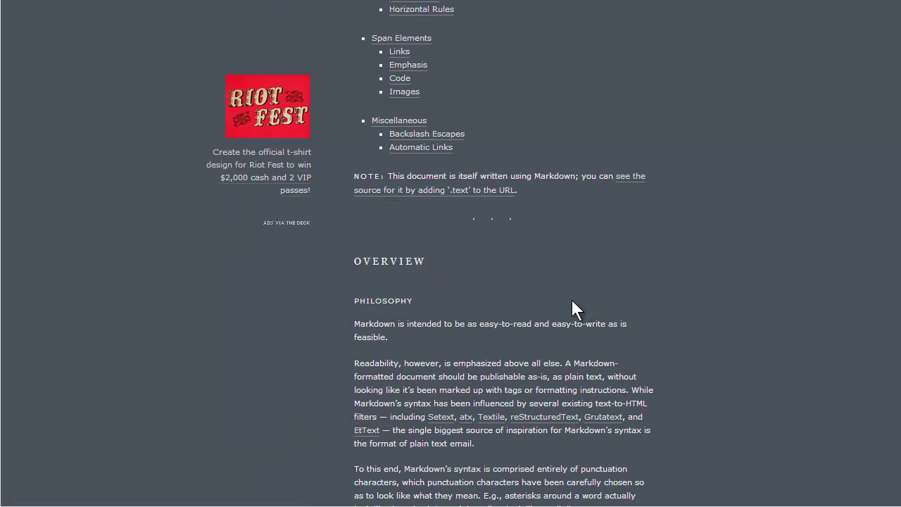
scroll(513, 276, down, 15)
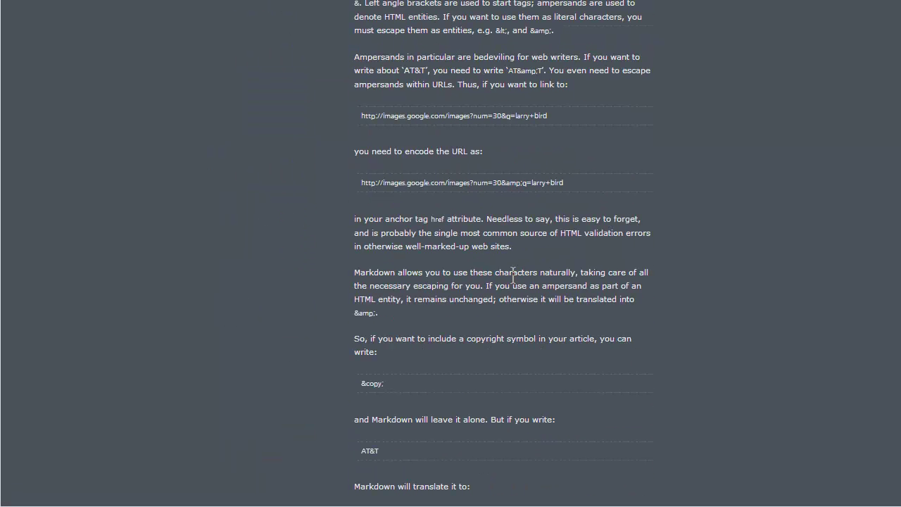
scroll(513, 276, down, 1)
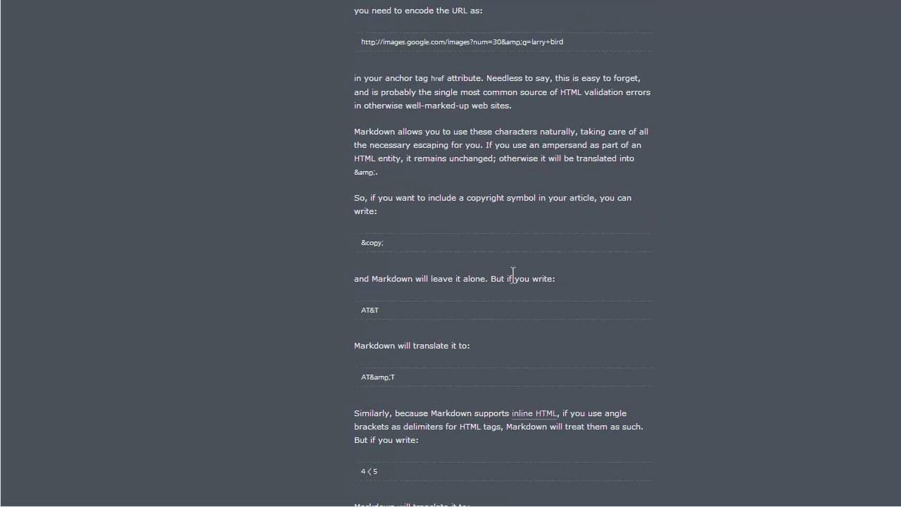
key(ctrl+w)
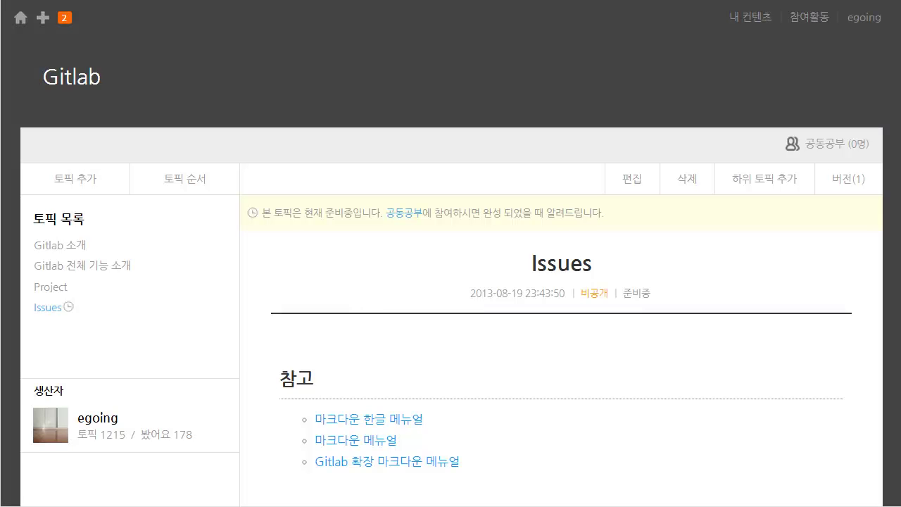
Open the 마크다운 한글 메뉴얼 reference on the Issues topic page and read through its basic syntax (기본 문법) examples.
scroll(436, 284, down, 3)
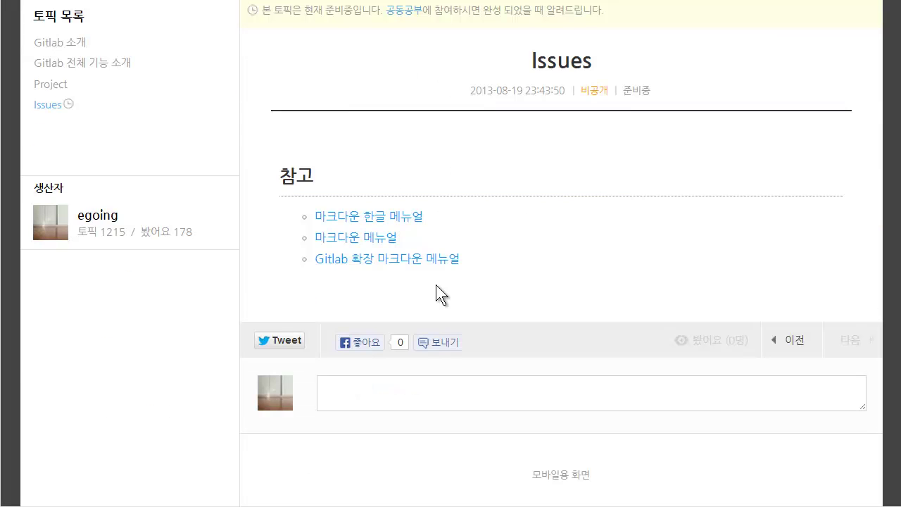
click(379, 221)
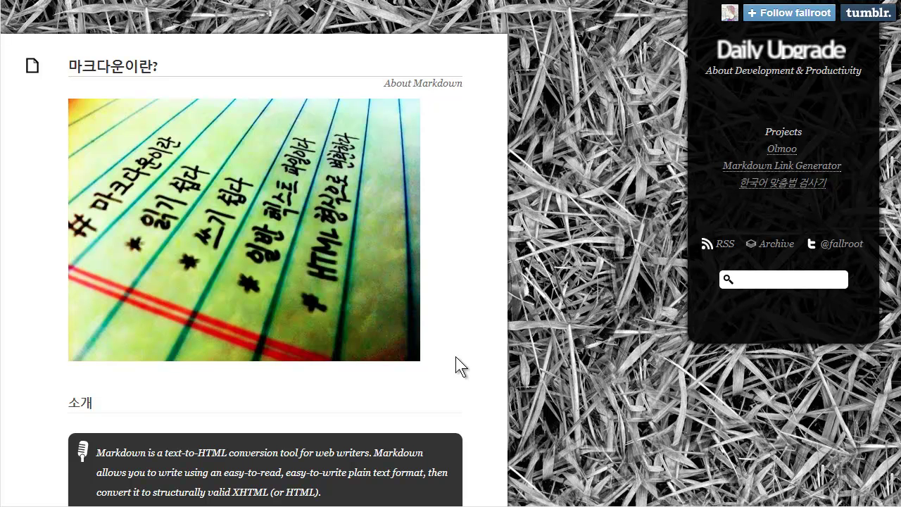
scroll(312, 232, down, 5)
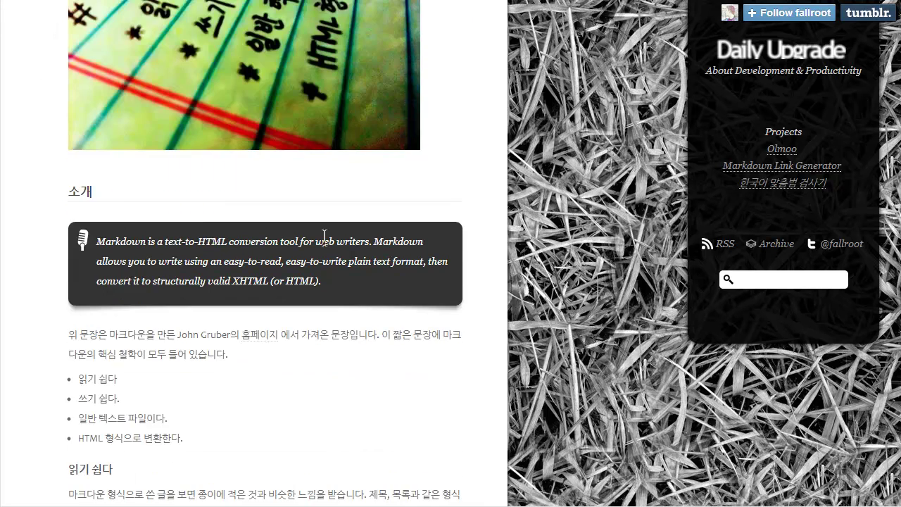
scroll(325, 239, down, 12)
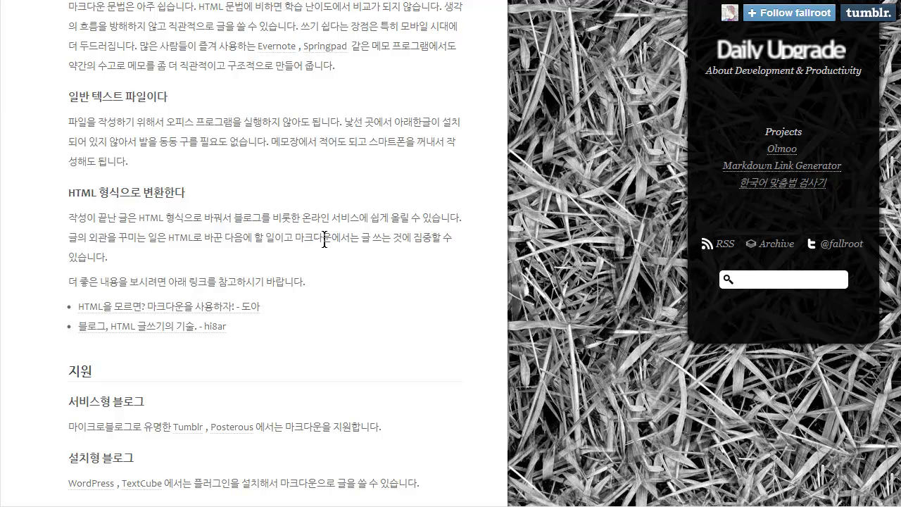
scroll(326, 251, down, 2)
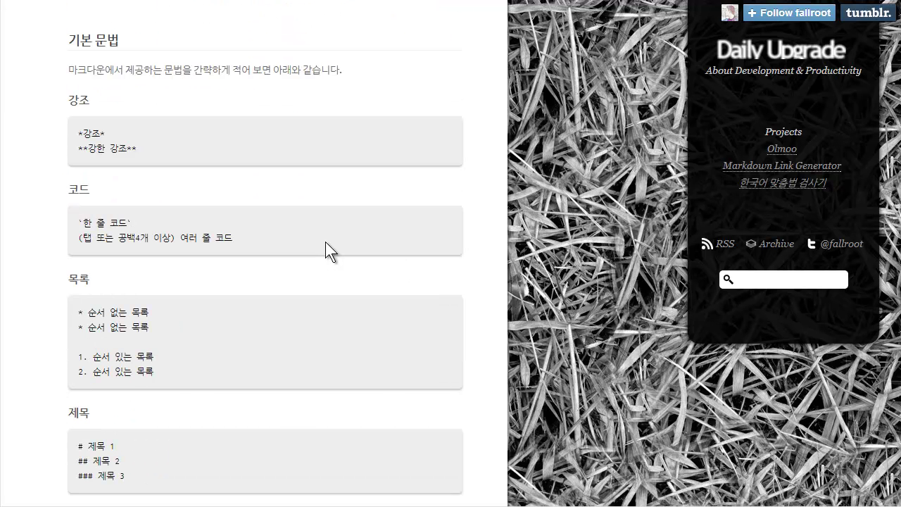
scroll(239, 275, down, 2)
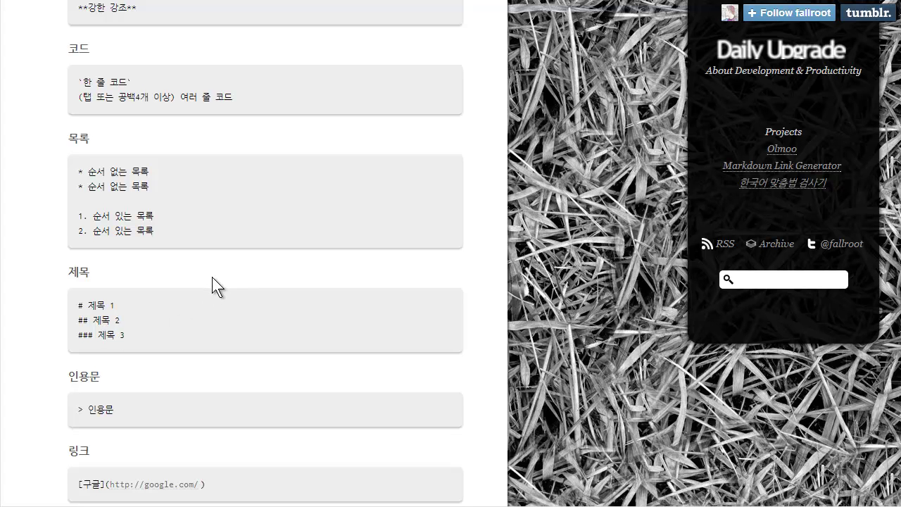
scroll(105, 161, up, 3)
scroll(141, 215, down, 8)
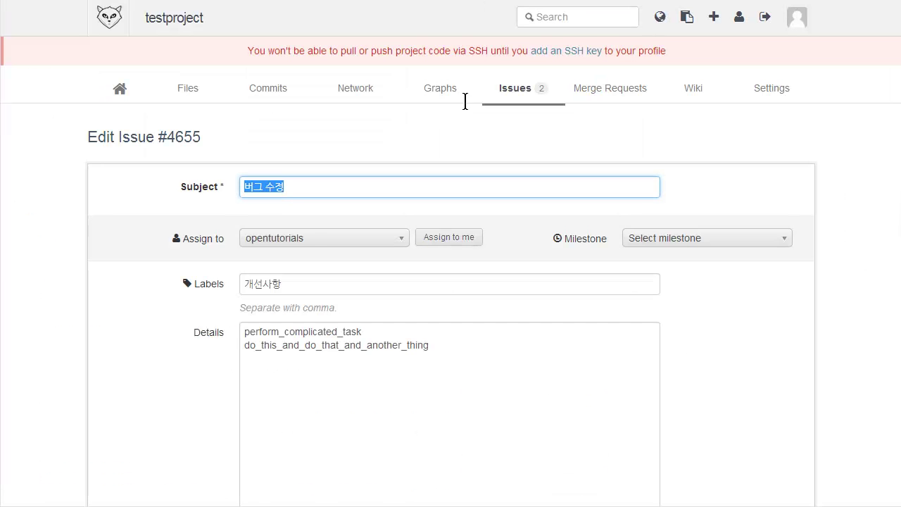
Read the GitLab Flavored Markdown help sections on newlines, multiple underscores in words, URL autolinking and fenced code blocks.
scroll(511, 252, down, 2)
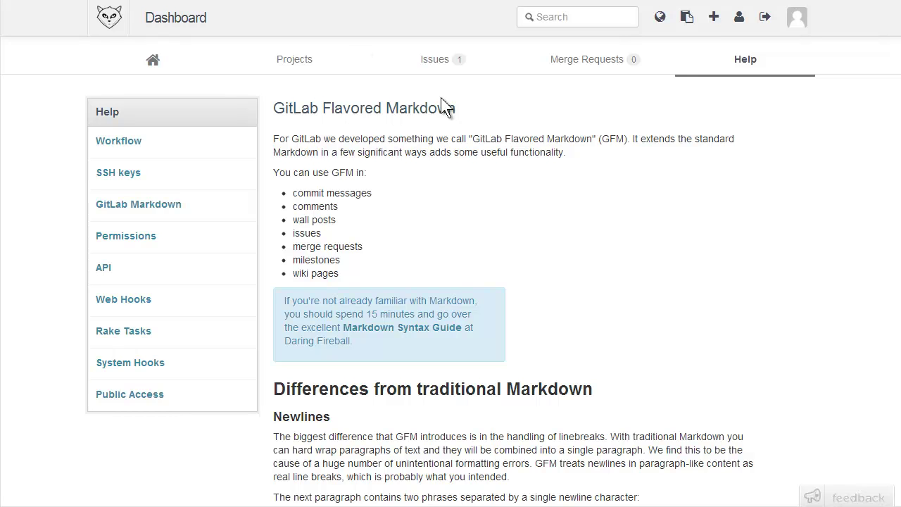
double_click(343, 172)
click(382, 179)
scroll(426, 240, down, 5)
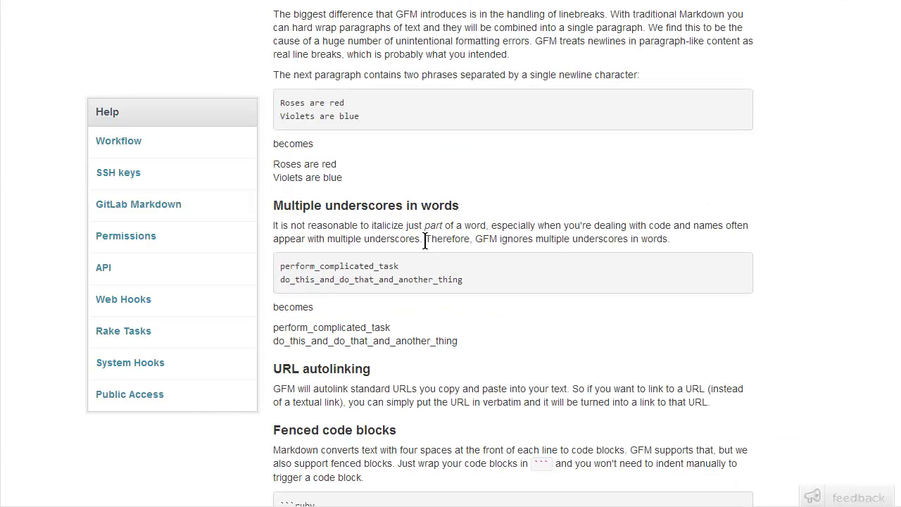
scroll(425, 241, down, 3)
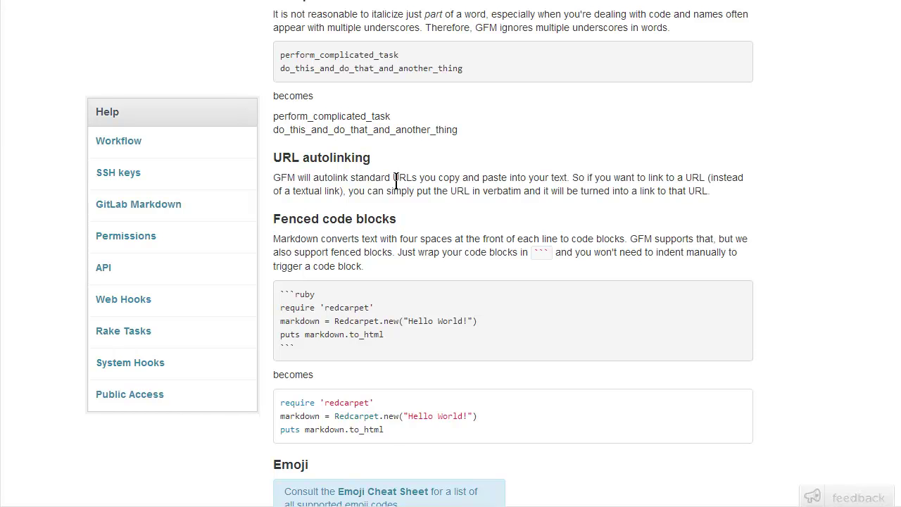
scroll(359, 241, down, 1)
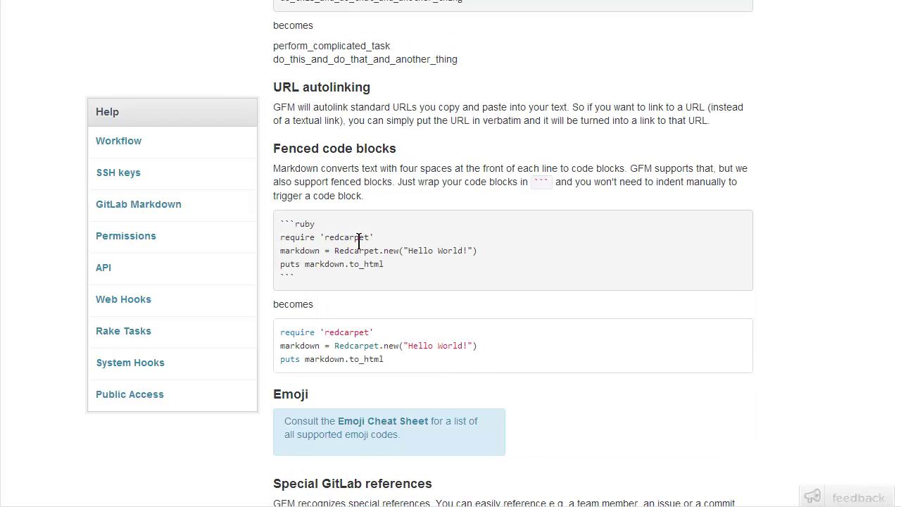
Copy the fenced Ruby code block example from the help page, replace the issue details with it, and save.
mouse_move(281, 222)
mouse_down()
mouse_move(296, 223)
mouse_move(280, 223)
mouse_up()
drag(281, 224, 326, 279)
key(ctrl+c)
key(alt+Tab)
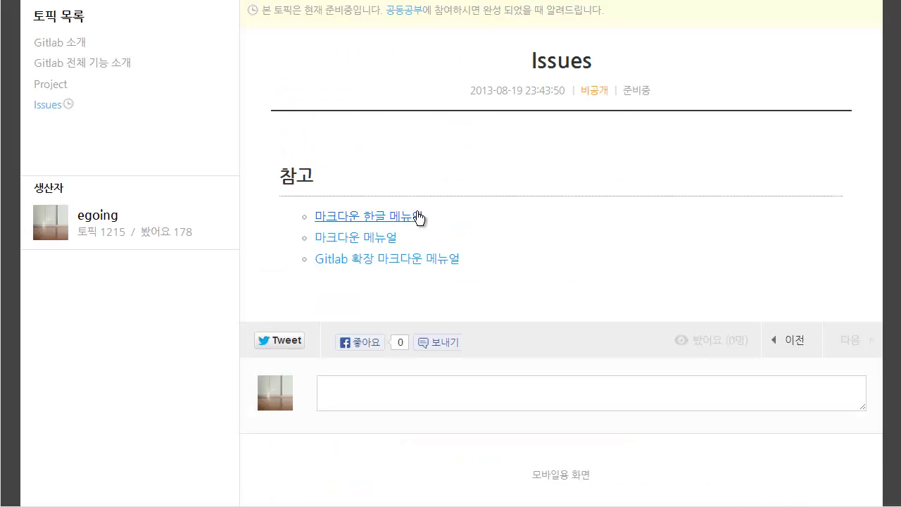
key(alt+Tab)
key(alt+Tab)
click(423, 247)
key(ctrl+a)
key(ctrl+v)
click(301, 461)
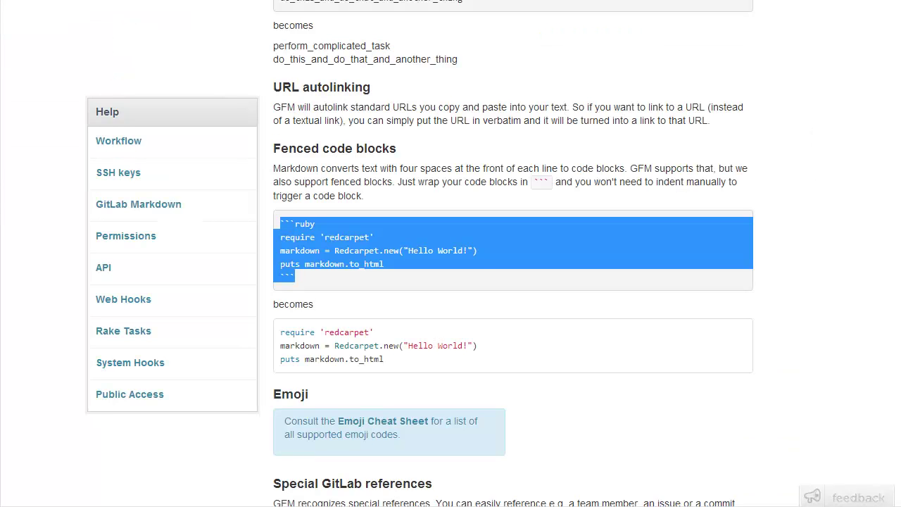
Consult the help page's special GitLab references, then replace the issue details with an @ mention of the first suggested team member and save.
scroll(440, 283, down, 3)
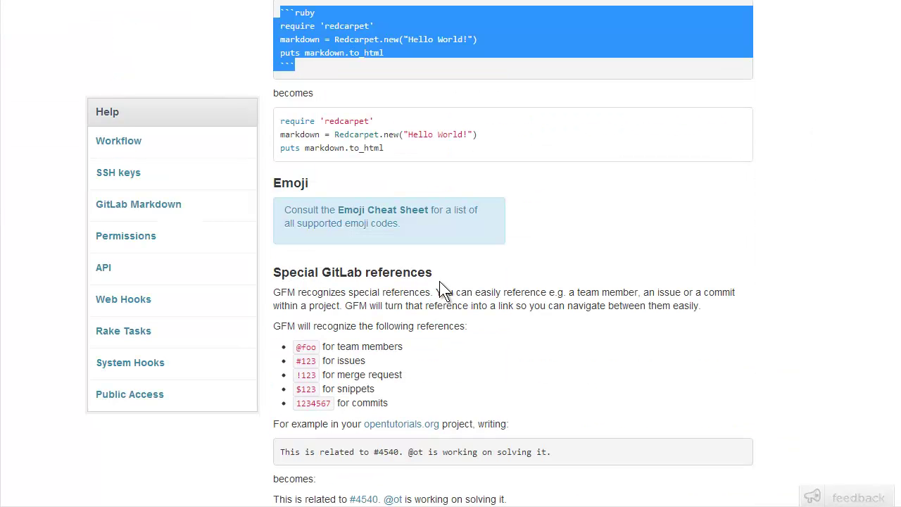
scroll(439, 281, down, 1)
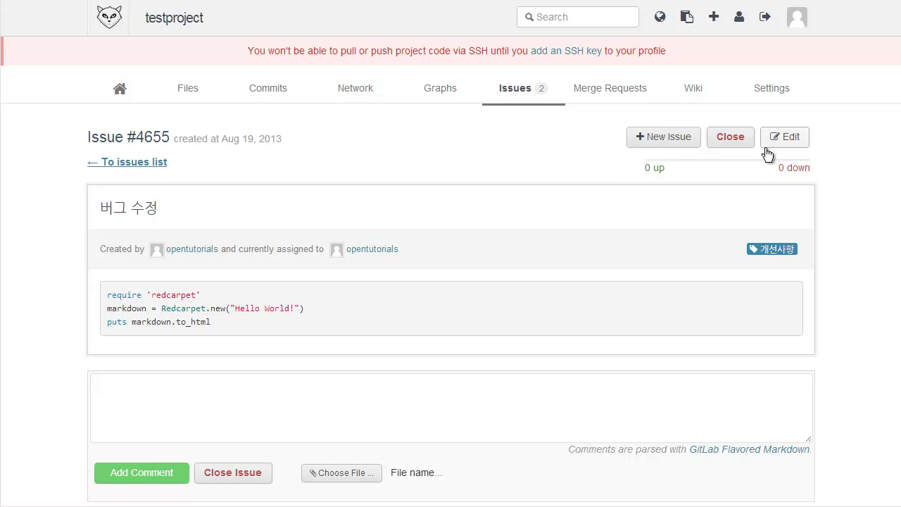
click(766, 149)
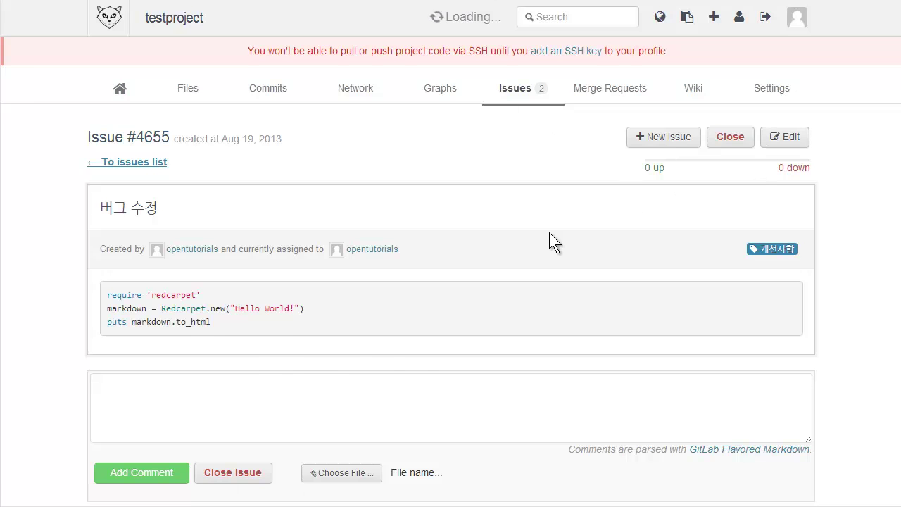
click(427, 334)
key(ctrl+a)
key(BackSpace)
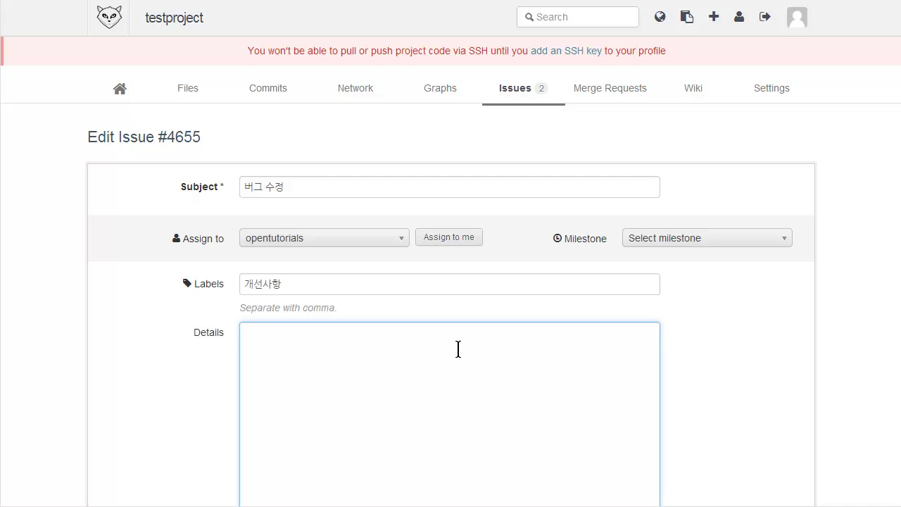
text(@)
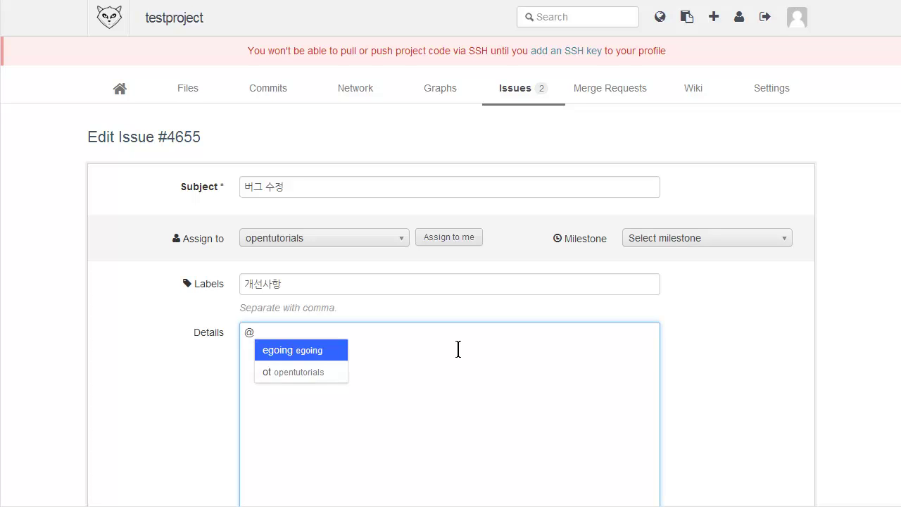
key(Down)
key(Up)
key(Return)
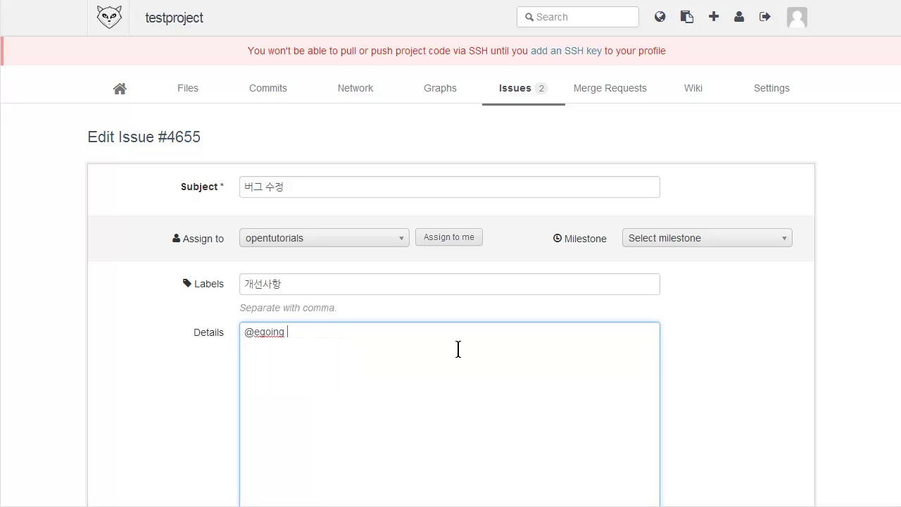
scroll(459, 350, down, 2)
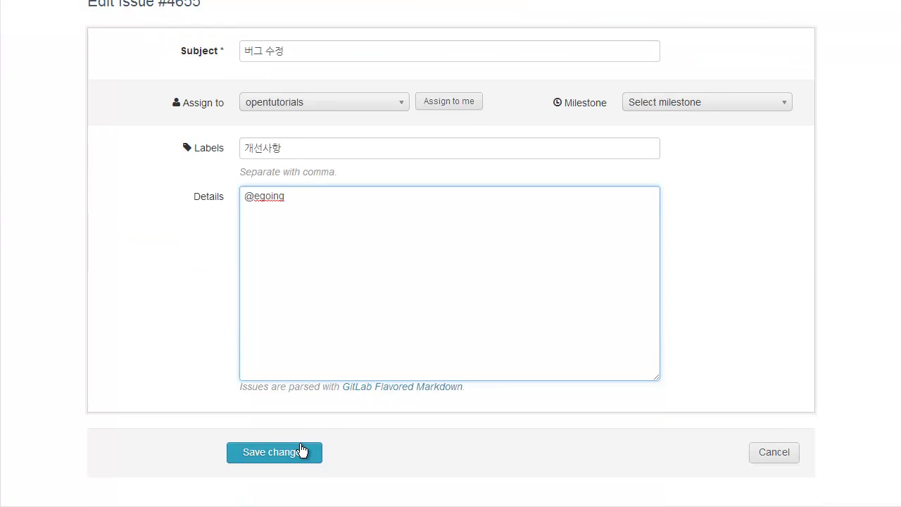
click(302, 452)
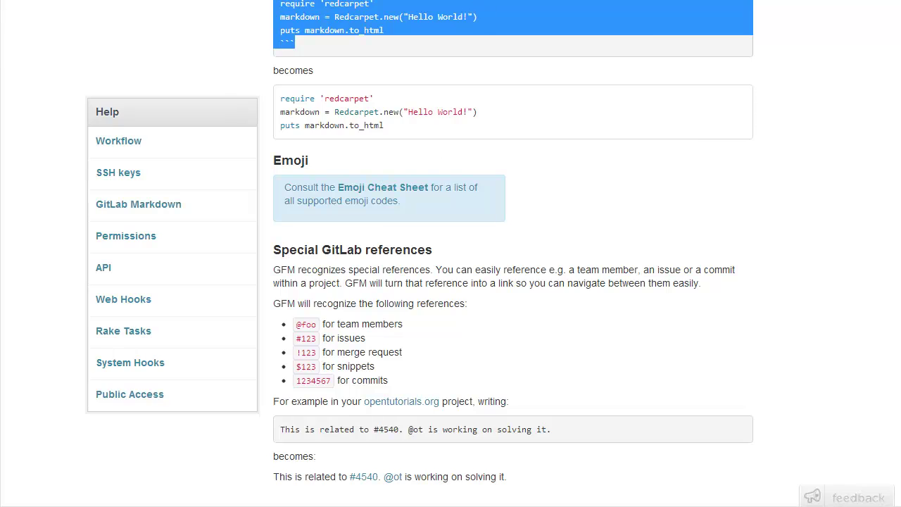
Edit the issue to replace its details with a reference to issue #4655, and clear the details without saving.
key(alt+Left)
click(785, 137)
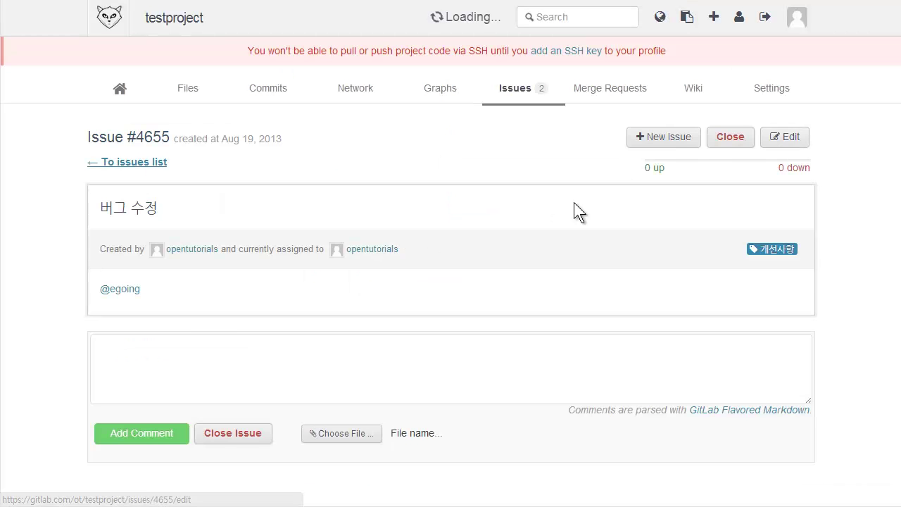
triple_click(371, 339)
key(BackSpace)
text(#)
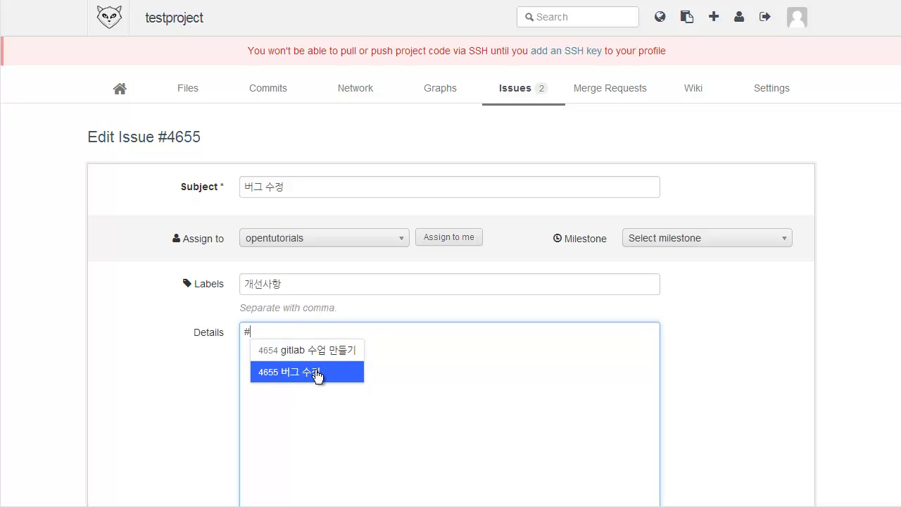
click(306, 373)
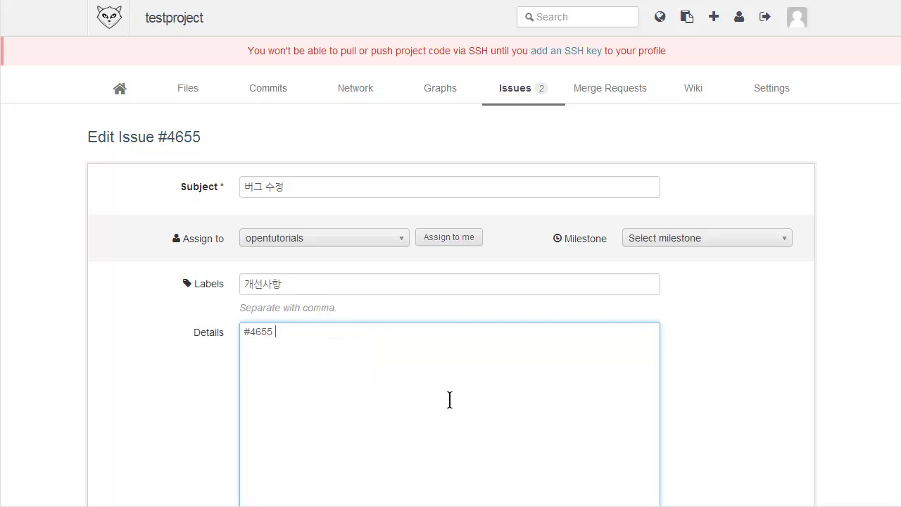
scroll(451, 400, down, 2)
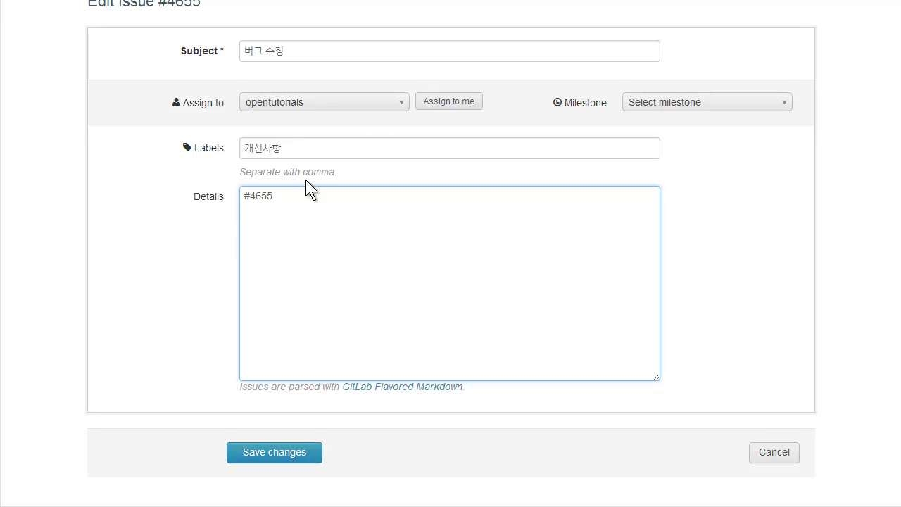
key(ctrl+a)
key(BackSpace)
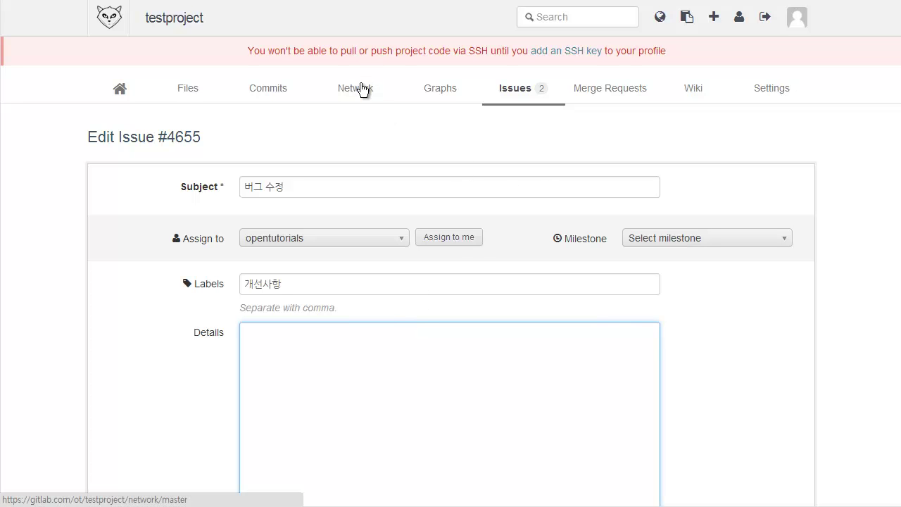
View the second commit from the project's commit list, and copy its short hash from the list.
click(272, 94)
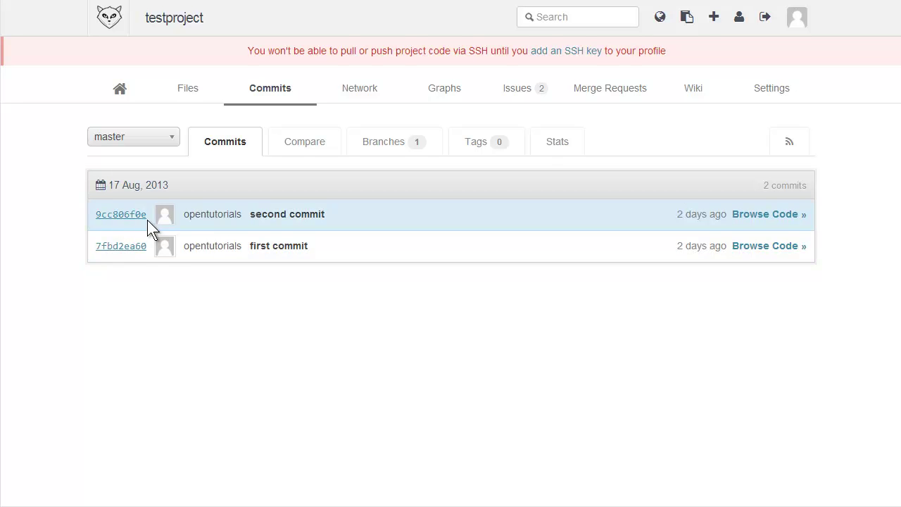
drag(178, 214, 130, 220)
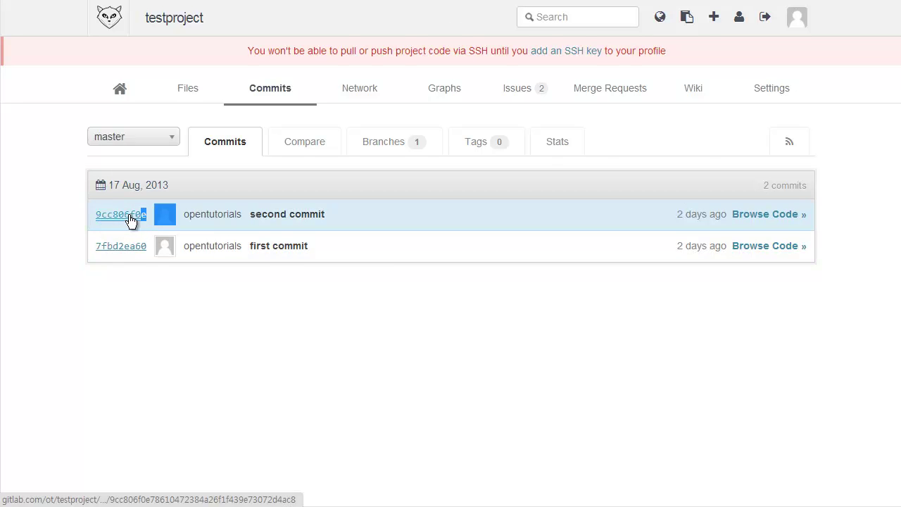
click(130, 220)
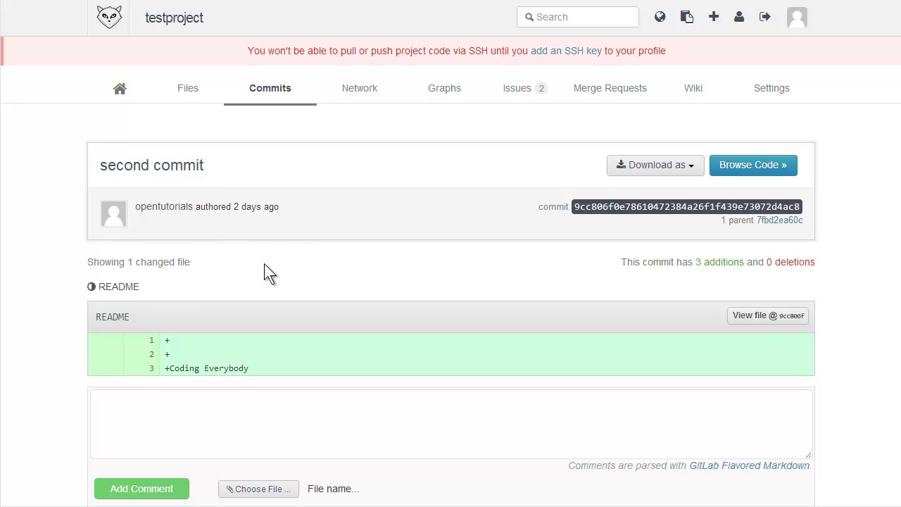
key(alt+Left)
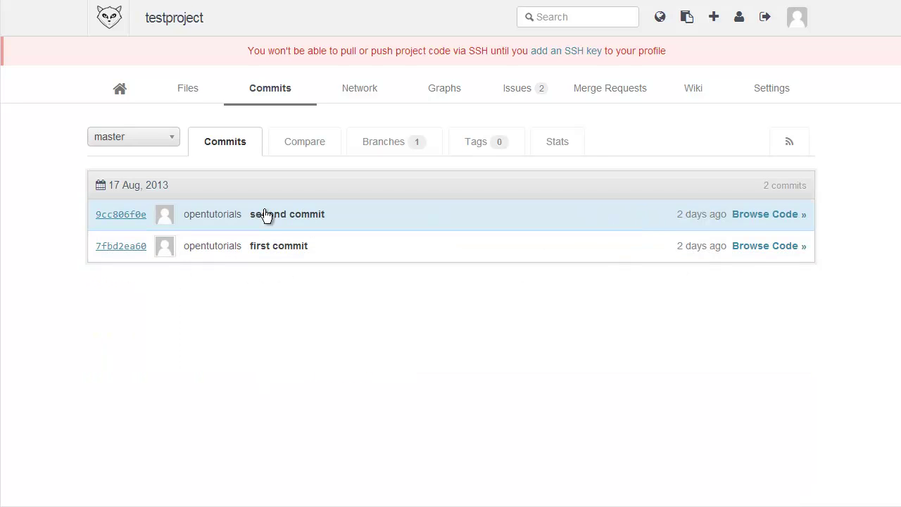
drag(150, 210, 95, 214)
key(ctrl+c)
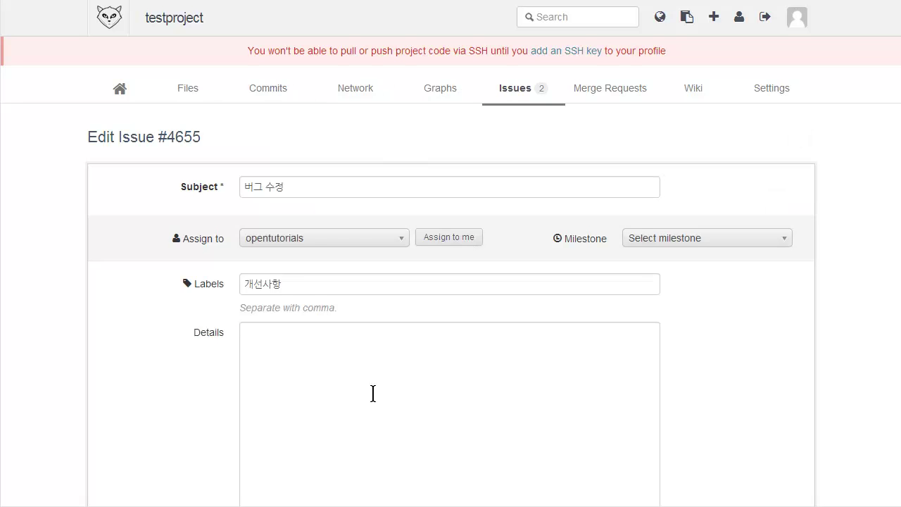
Paste the commit hash 9cc806f0e into the issue details, save, and follow the resulting commit link before returning to the issue.
click(373, 393)
key(ctrl+v)
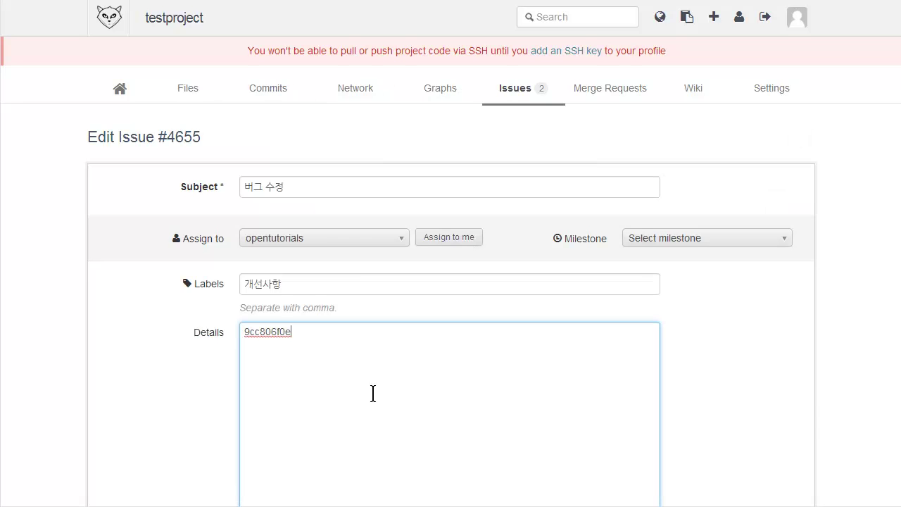
scroll(373, 393, down, 2)
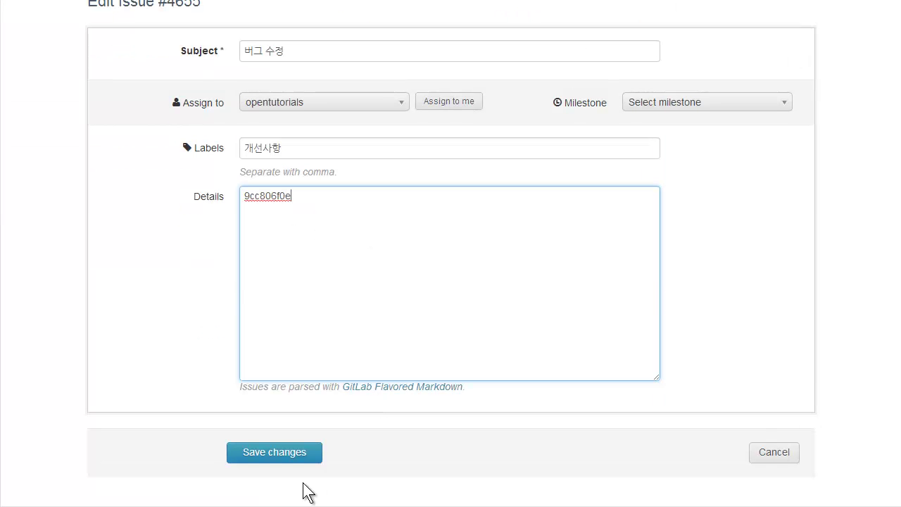
click(298, 464)
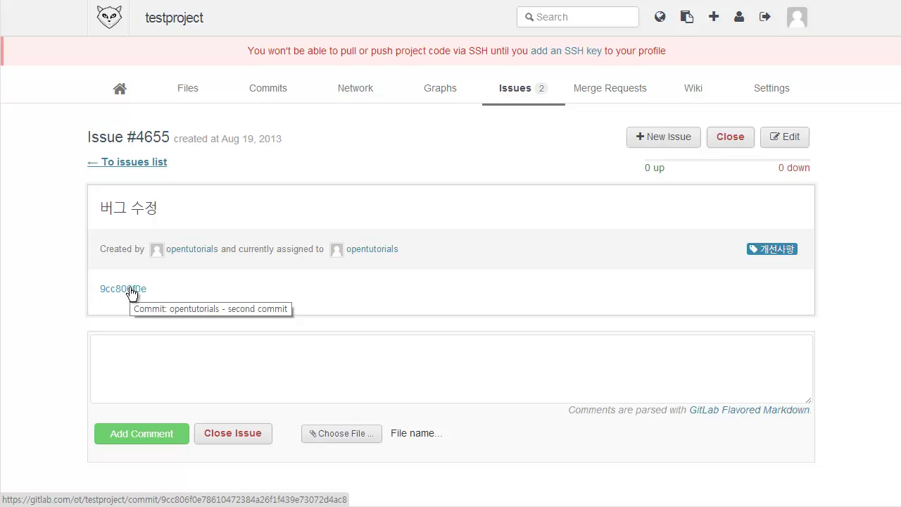
click(131, 289)
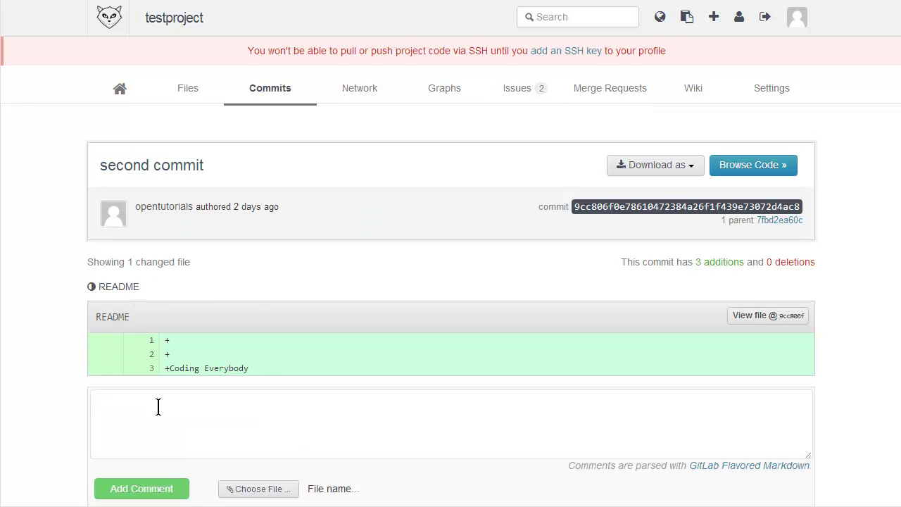
key(alt+Left)
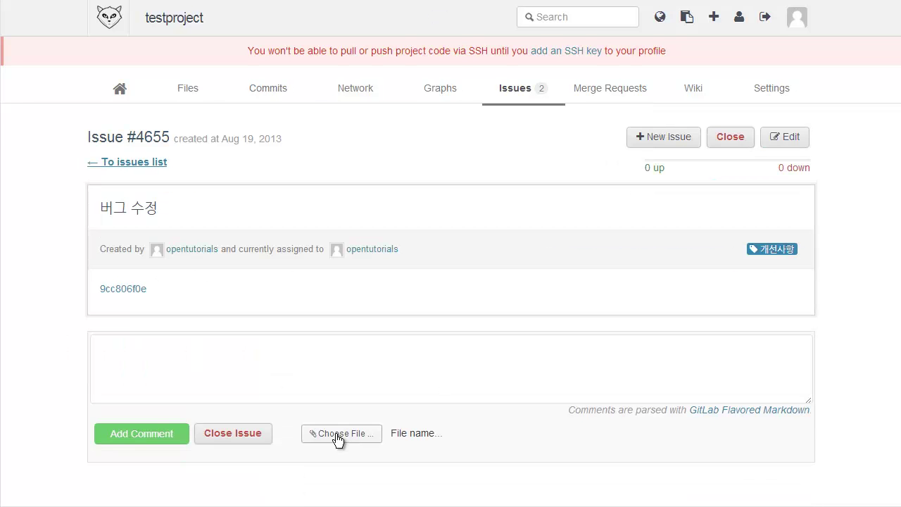